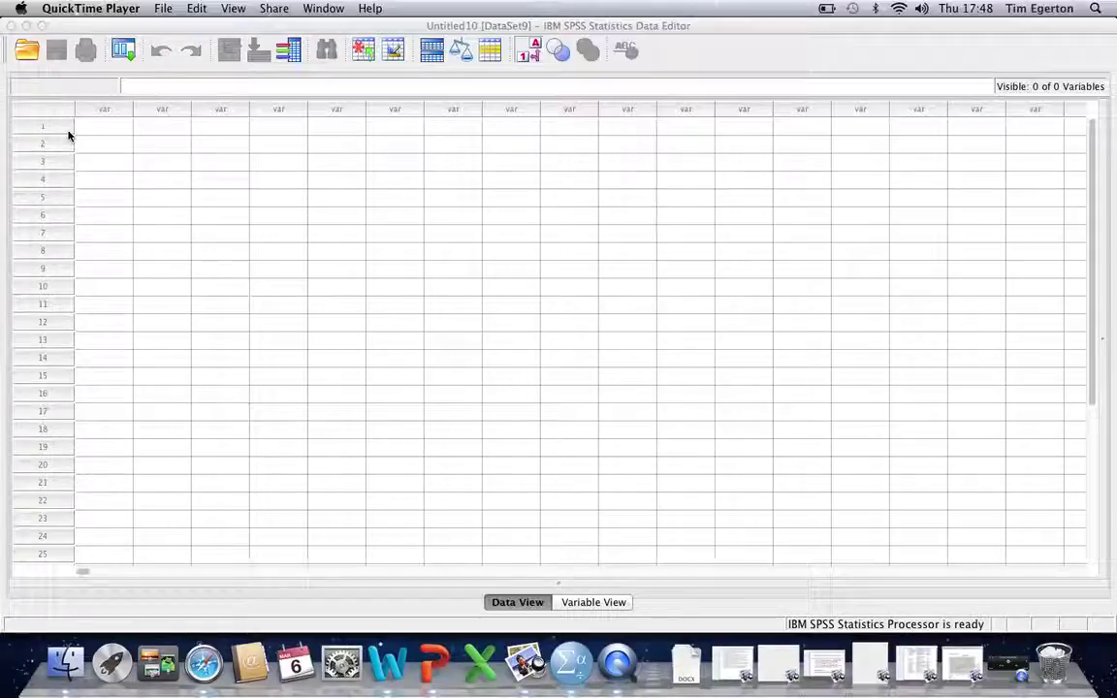
Step: Bring the empty IBM SPSS Statistics Data Editor window to the front
left_click(776, 49)
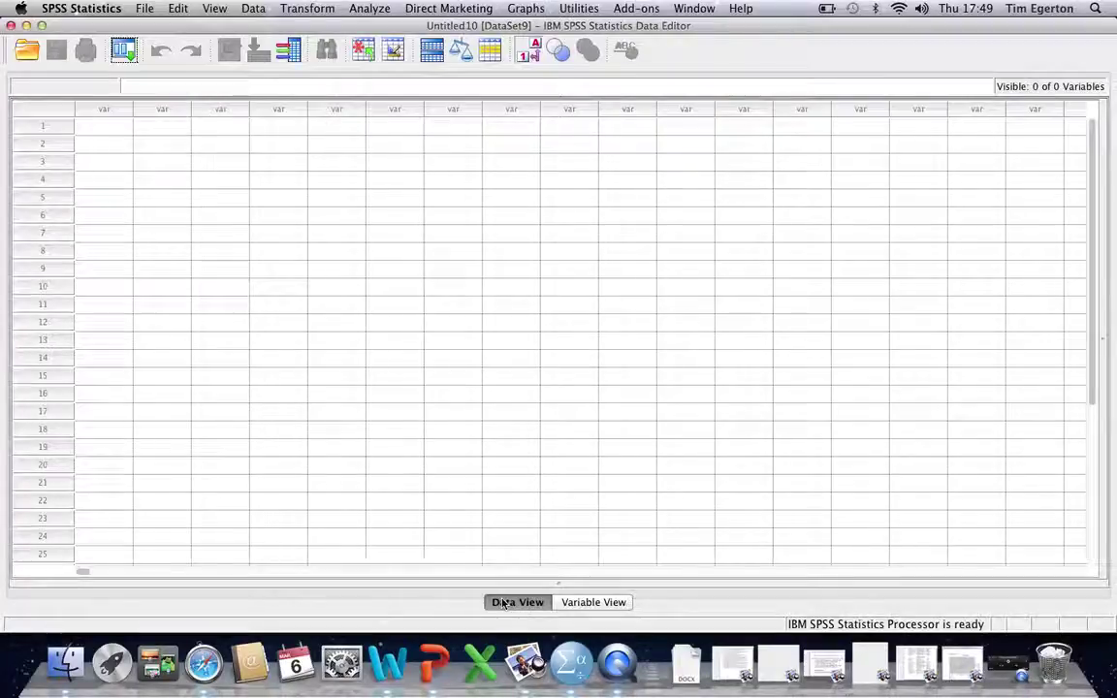
left_click(595, 603)
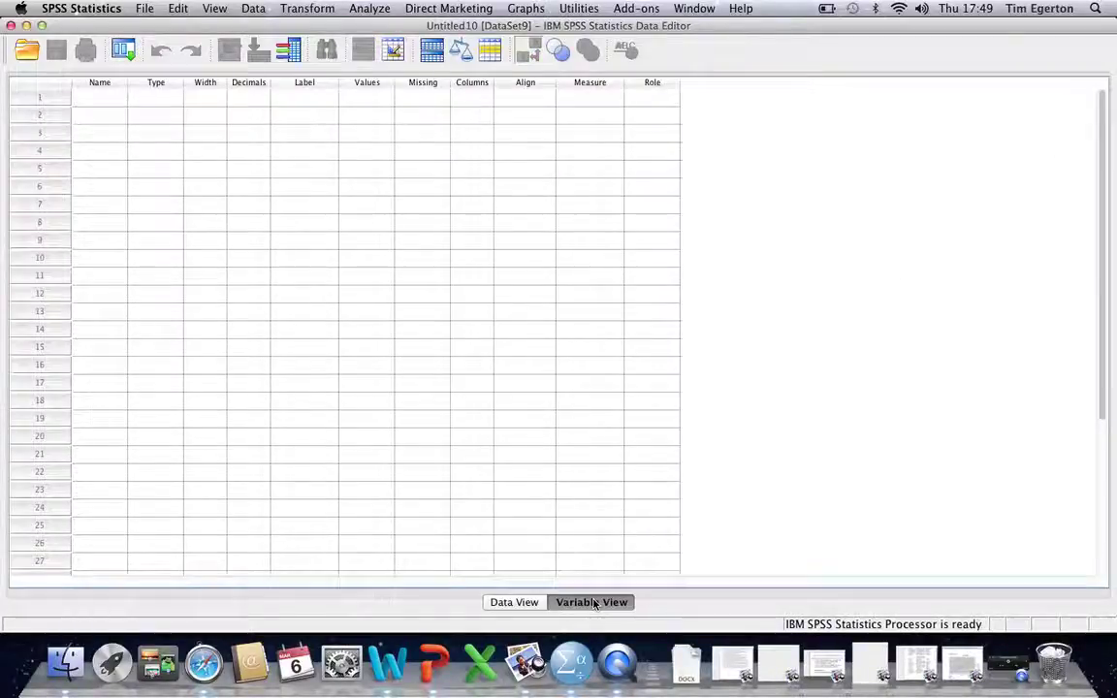
left_click(529, 603)
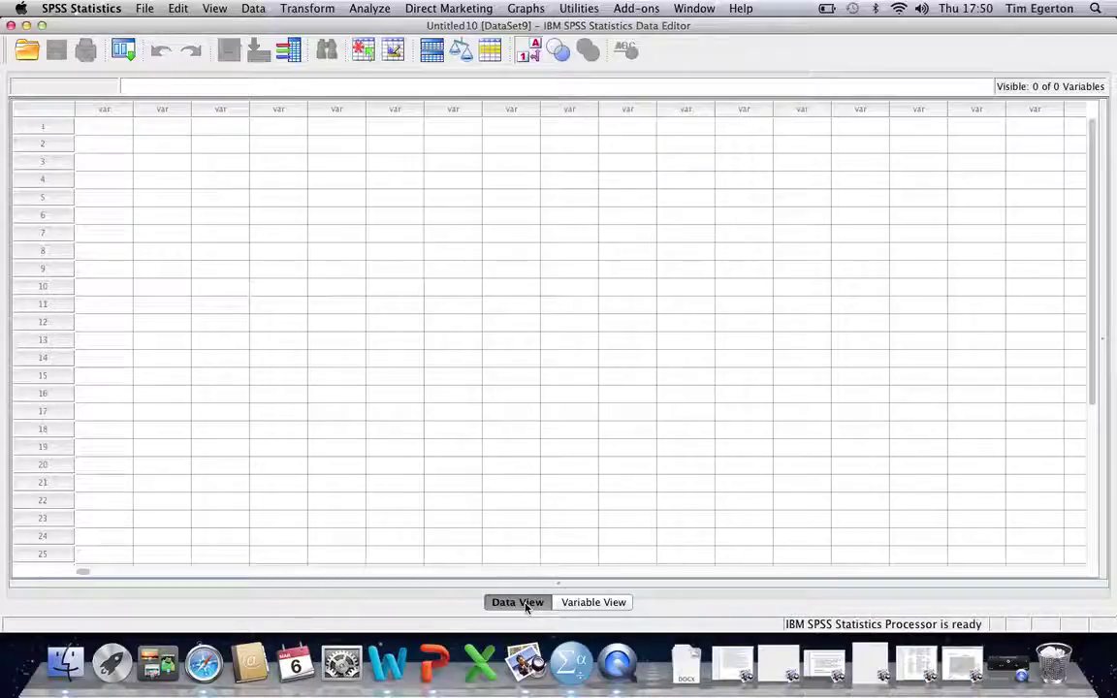
left_click(44, 125)
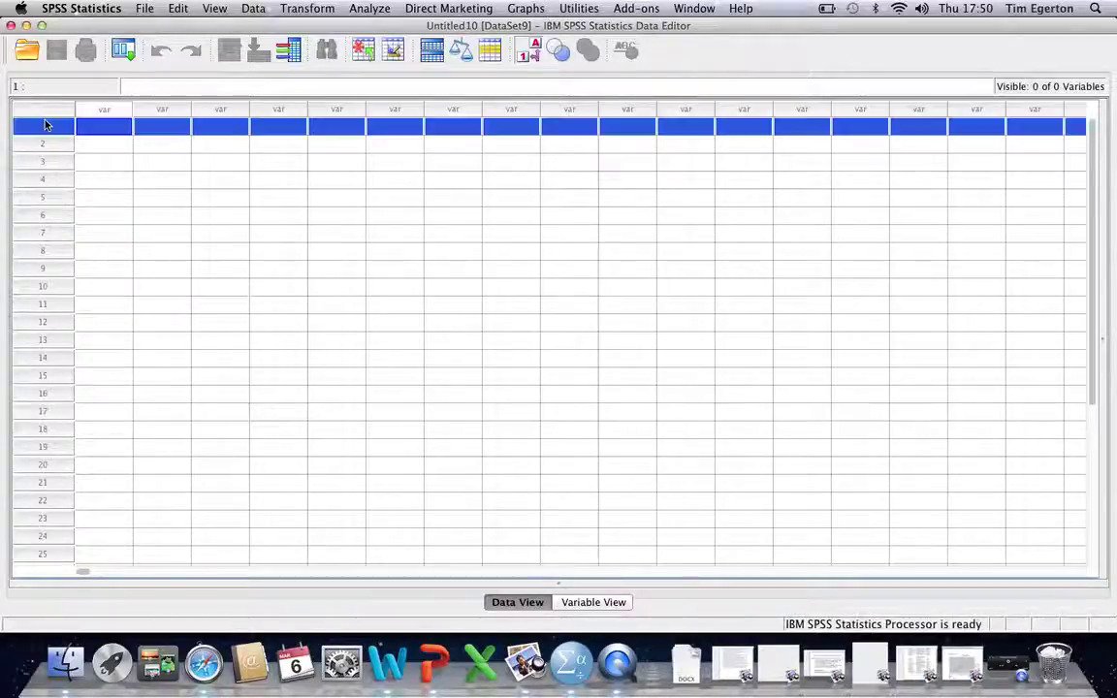
left_click(44, 160)
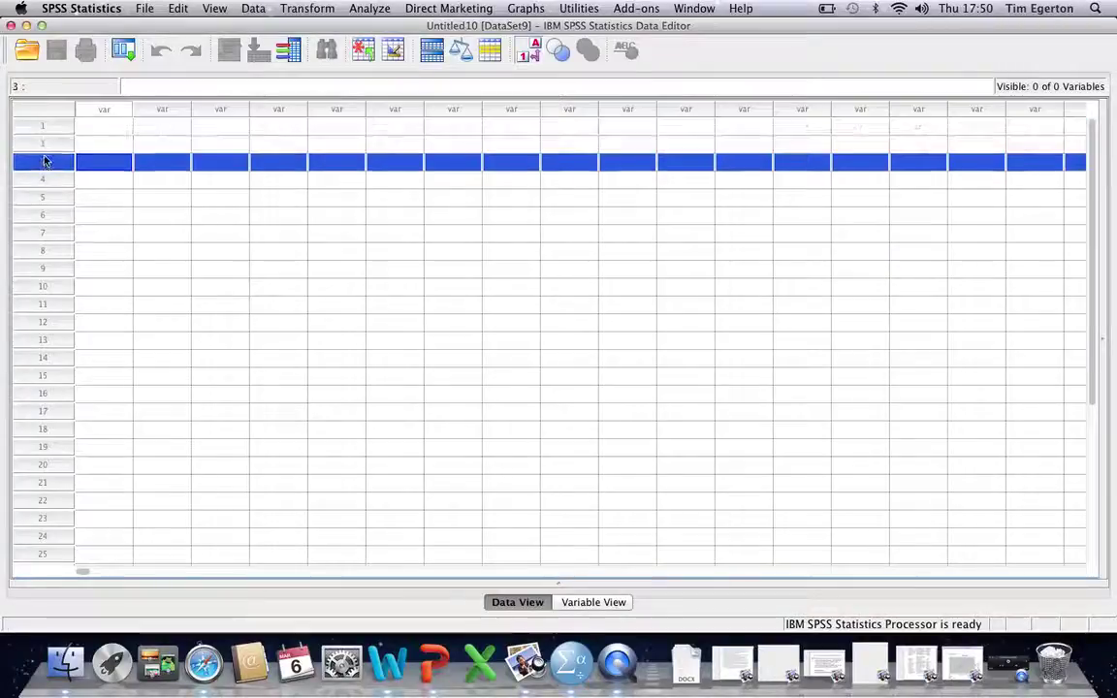
left_click(43, 179)
left_click(42, 197)
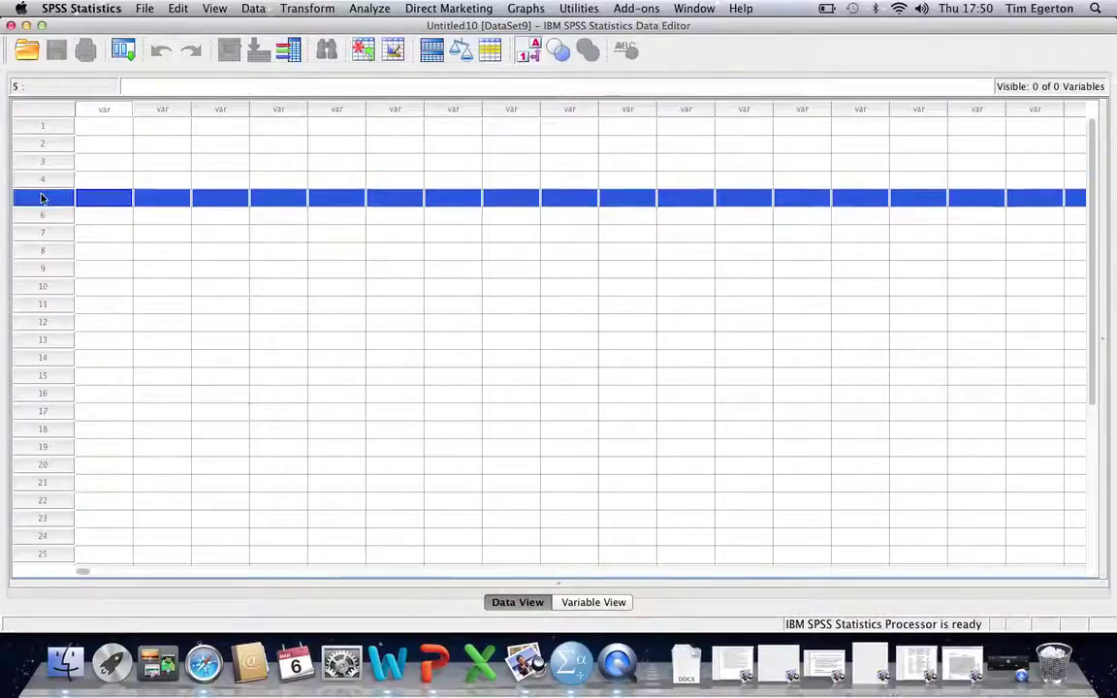
left_click(105, 108)
left_click(152, 113)
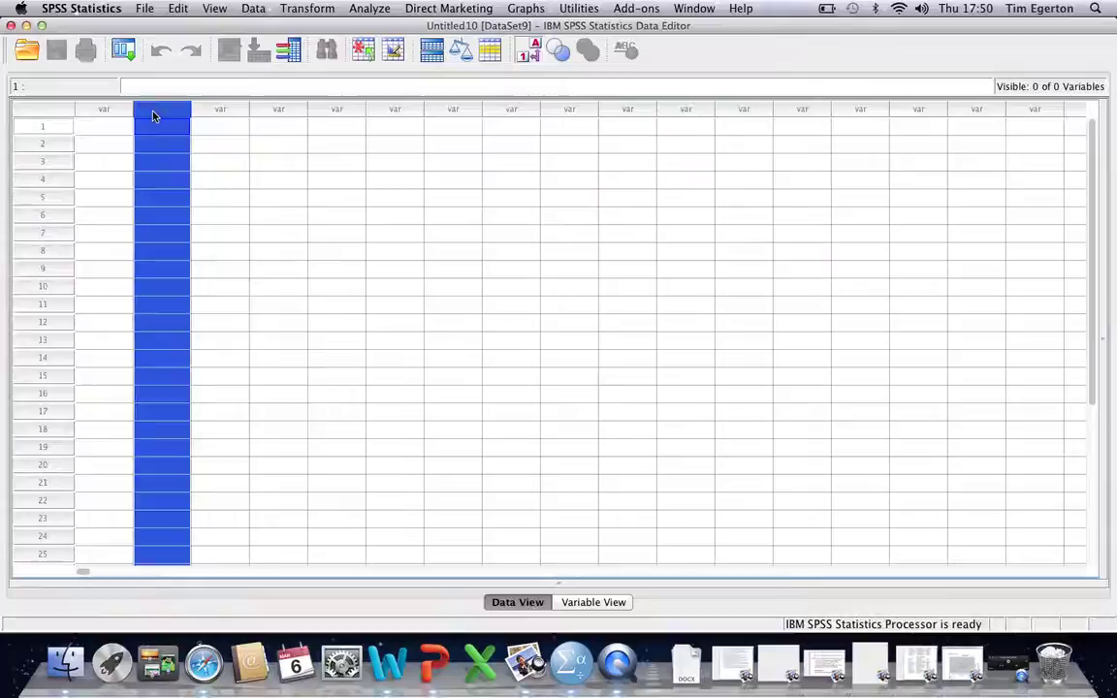
left_click(222, 110)
left_click(263, 111)
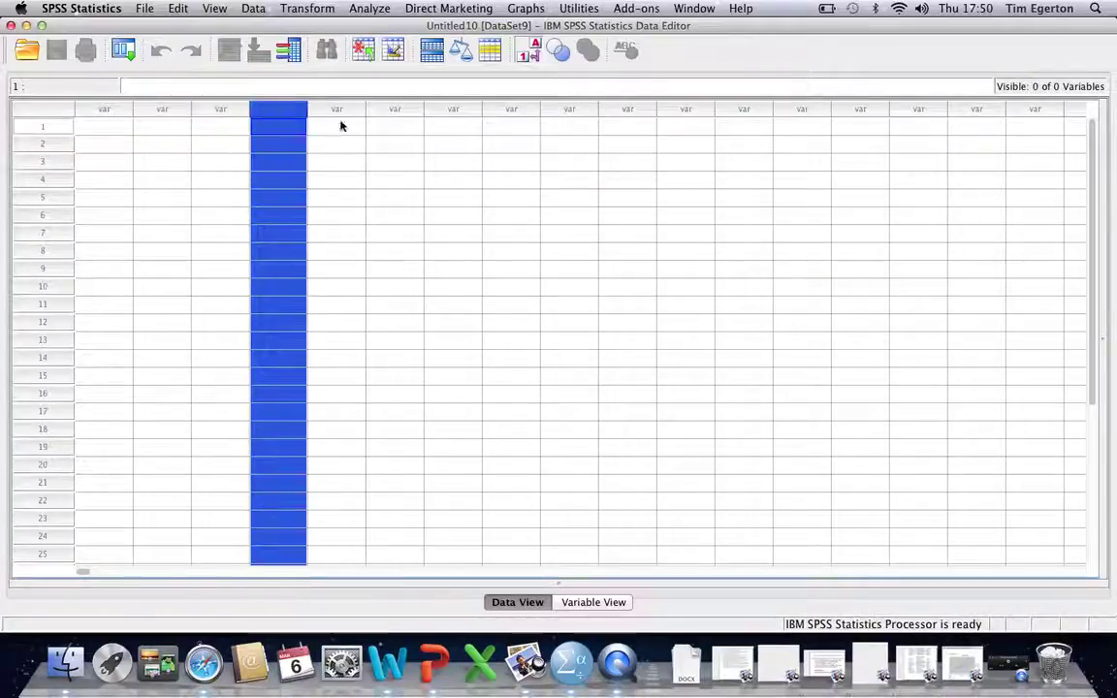
left_click(118, 129)
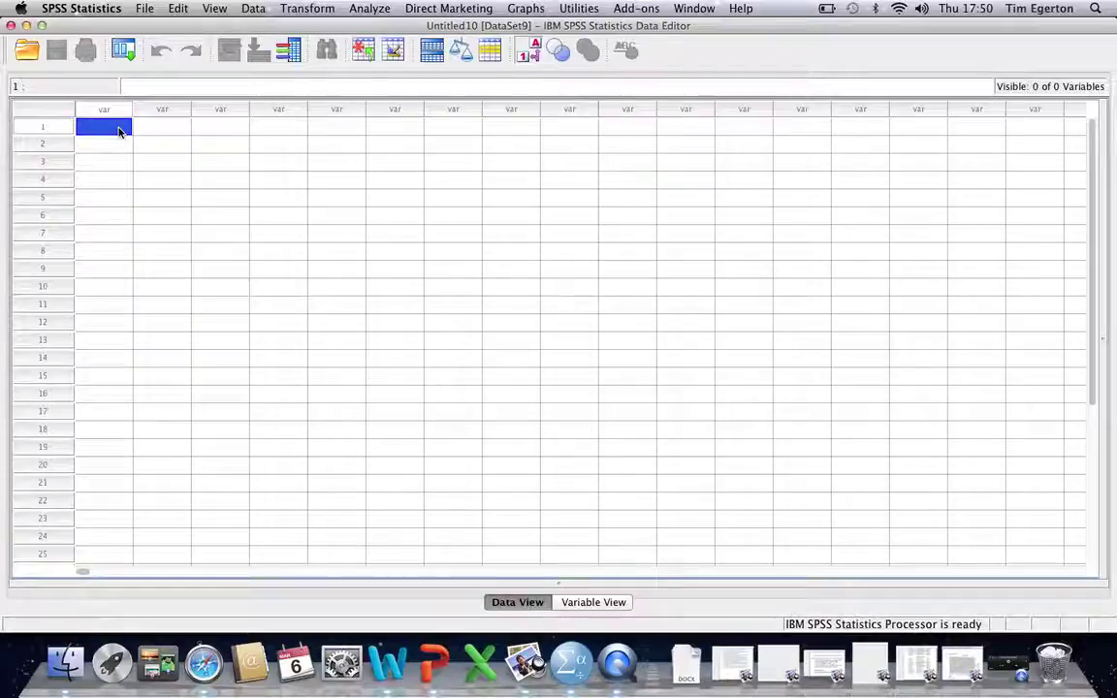
Step: Paste the copied data at row 1, column 1, then review columns VAR00001–VAR00004
right_click(118, 129)
left_click(141, 167)
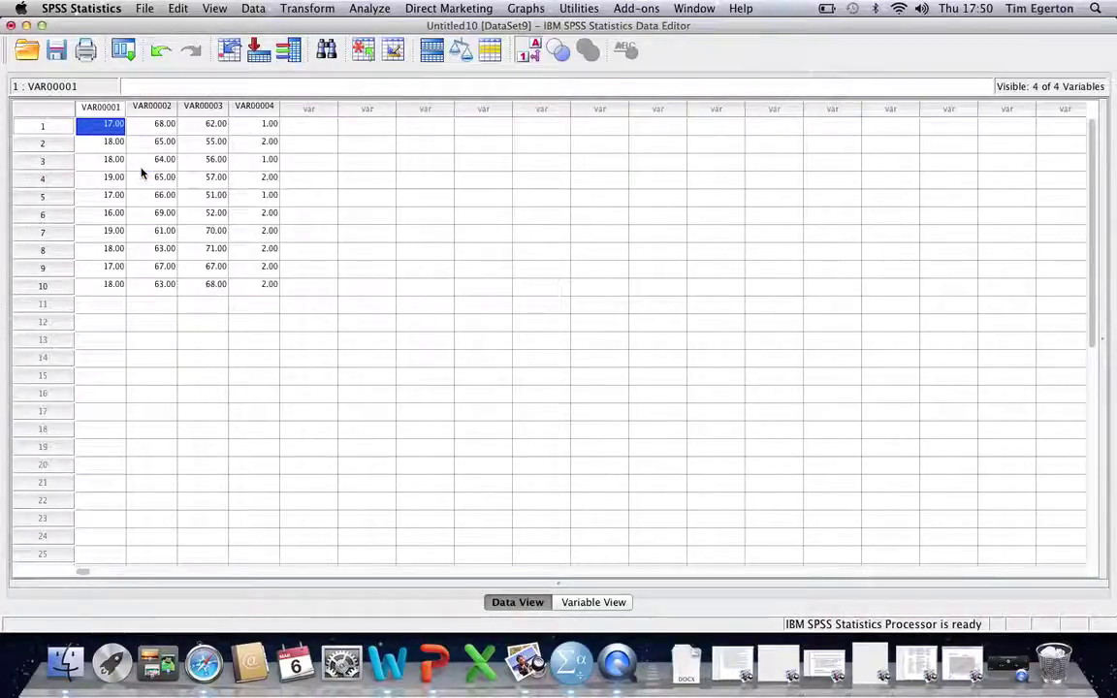
left_click(97, 105)
left_click(145, 109)
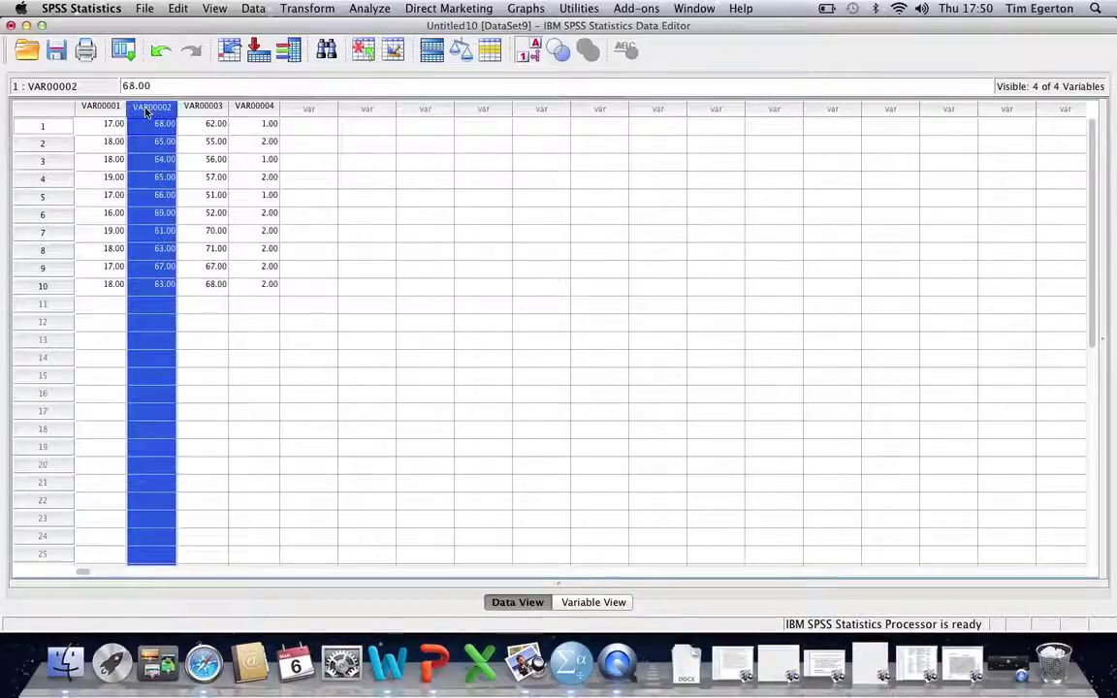
left_click(194, 108)
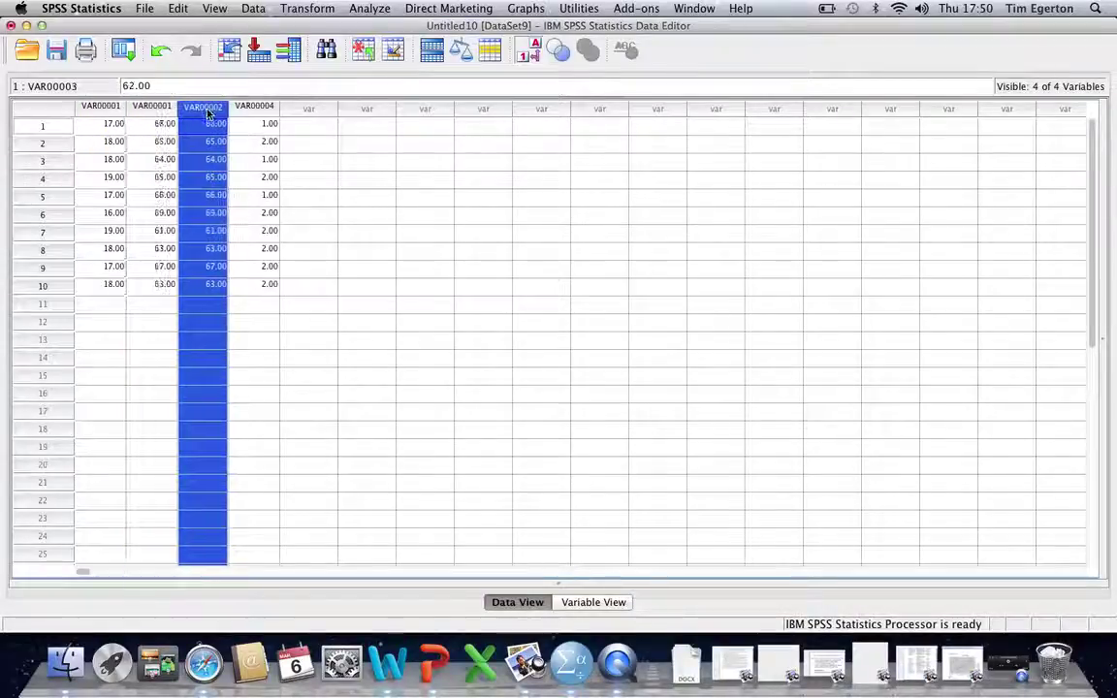
left_click(104, 108)
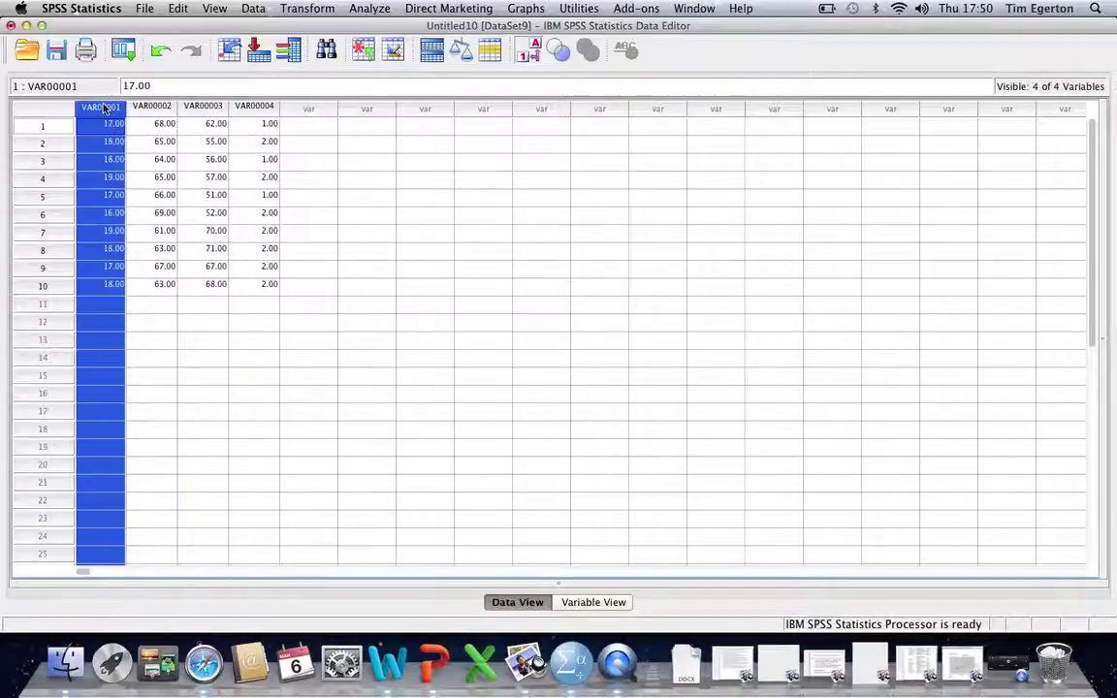
left_click(155, 106)
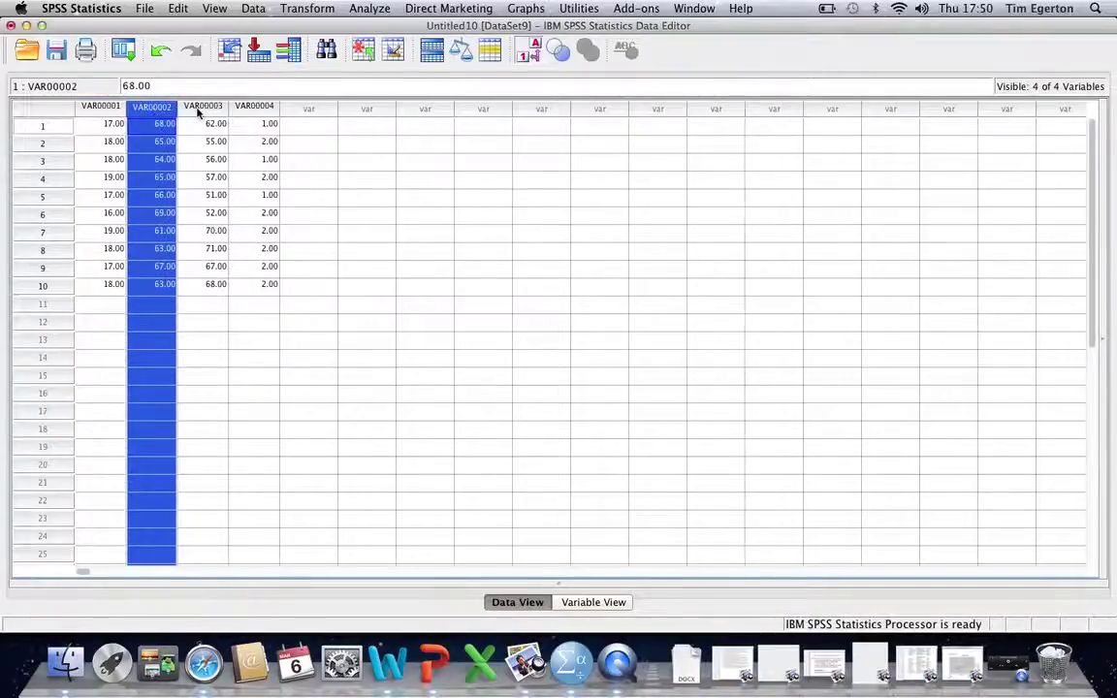
left_click(200, 108)
left_click(250, 108)
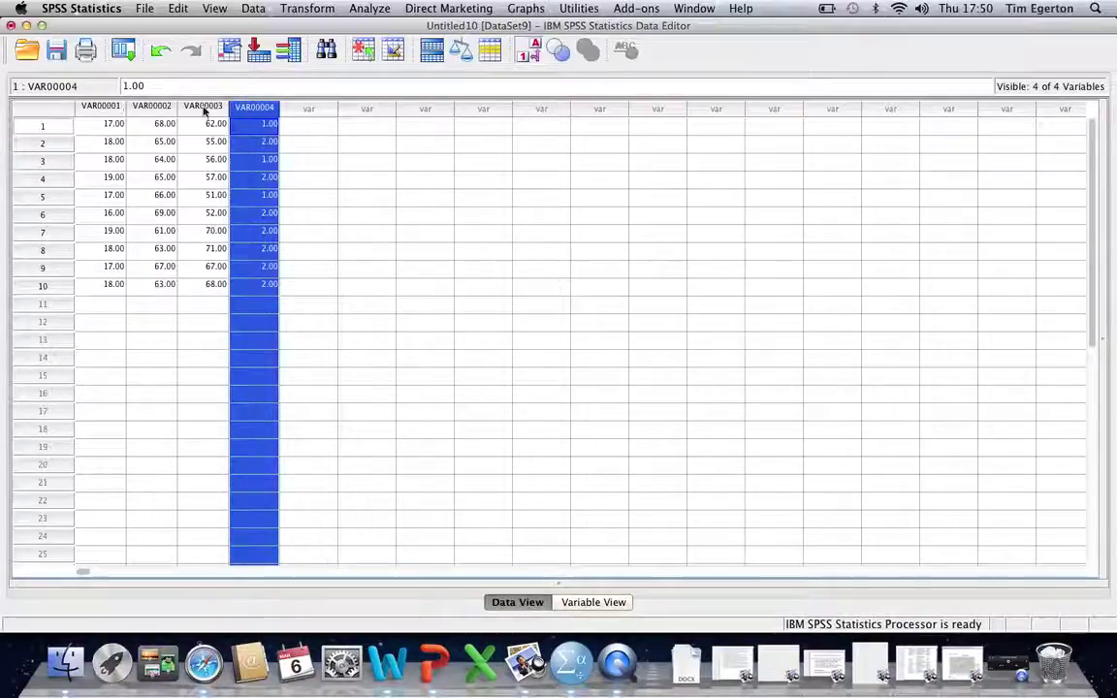
Step: Switch to Variable View and look over the names VAR00001–VAR00004
left_click(593, 603)
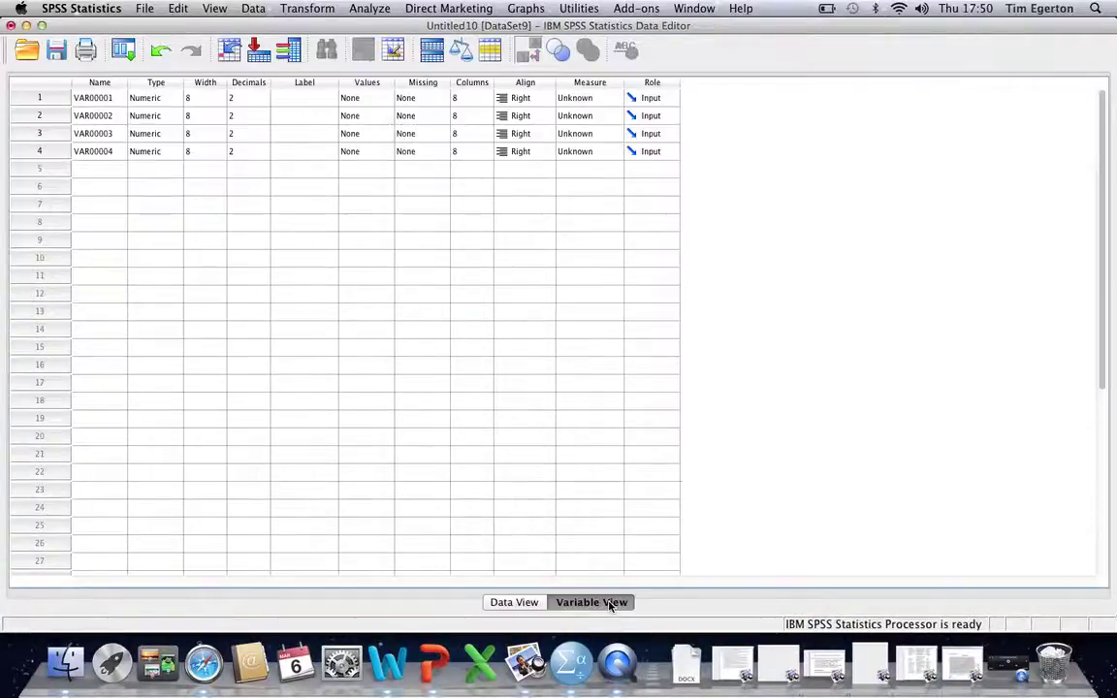
left_click(92, 98)
left_click(94, 117)
left_click(94, 134)
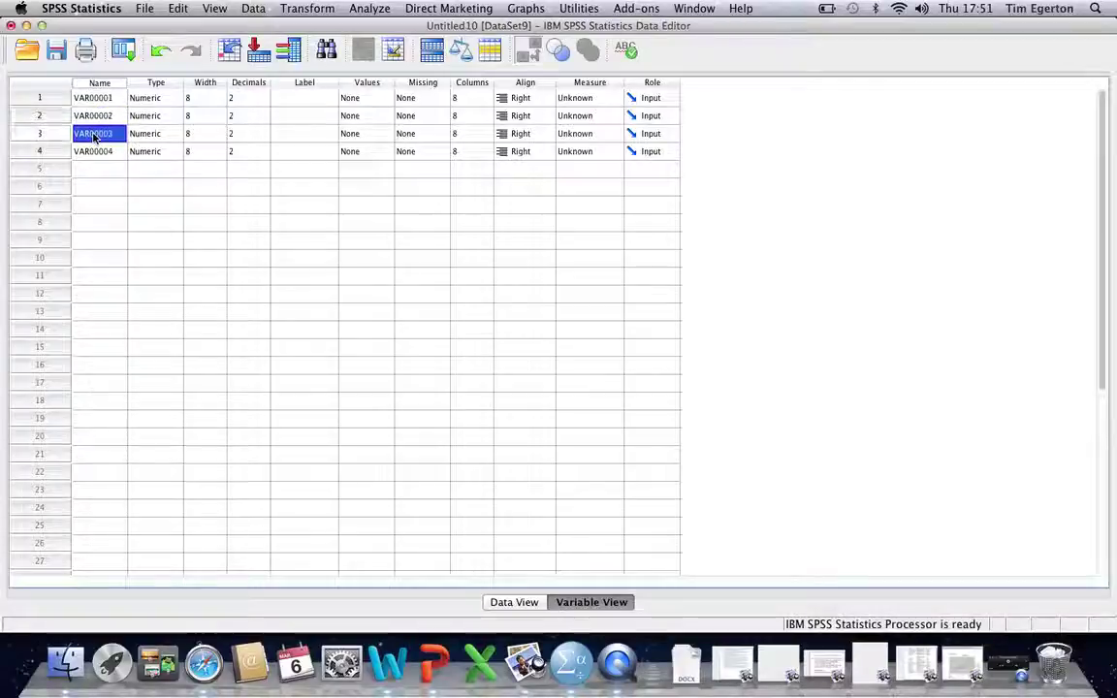
left_click(94, 152)
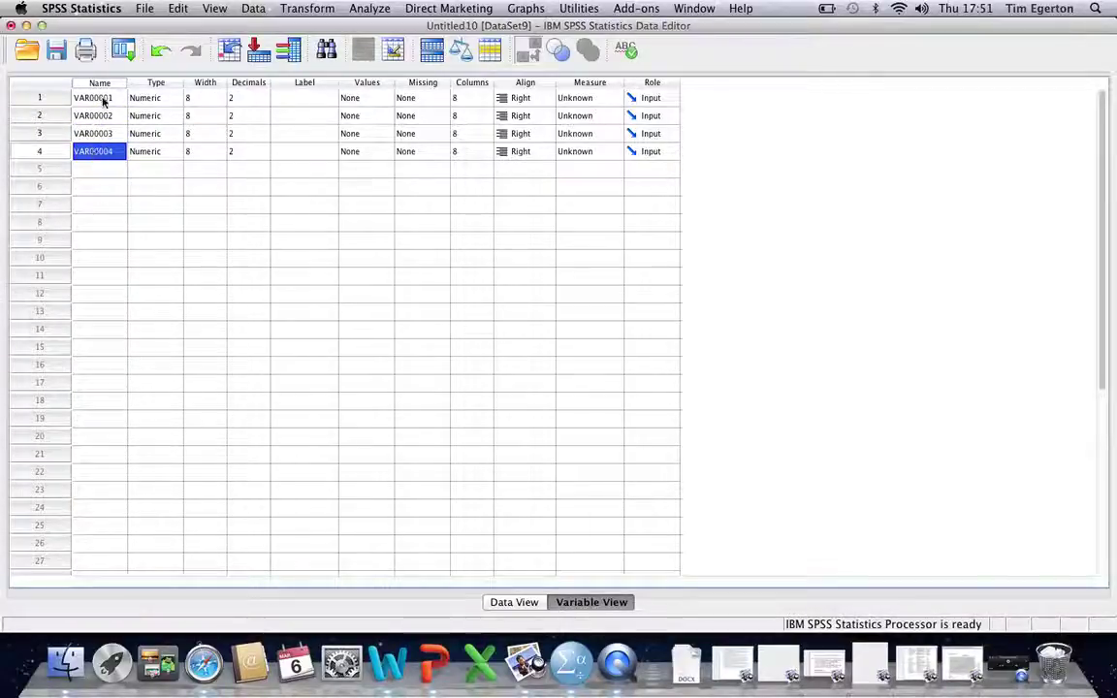
left_click(101, 98)
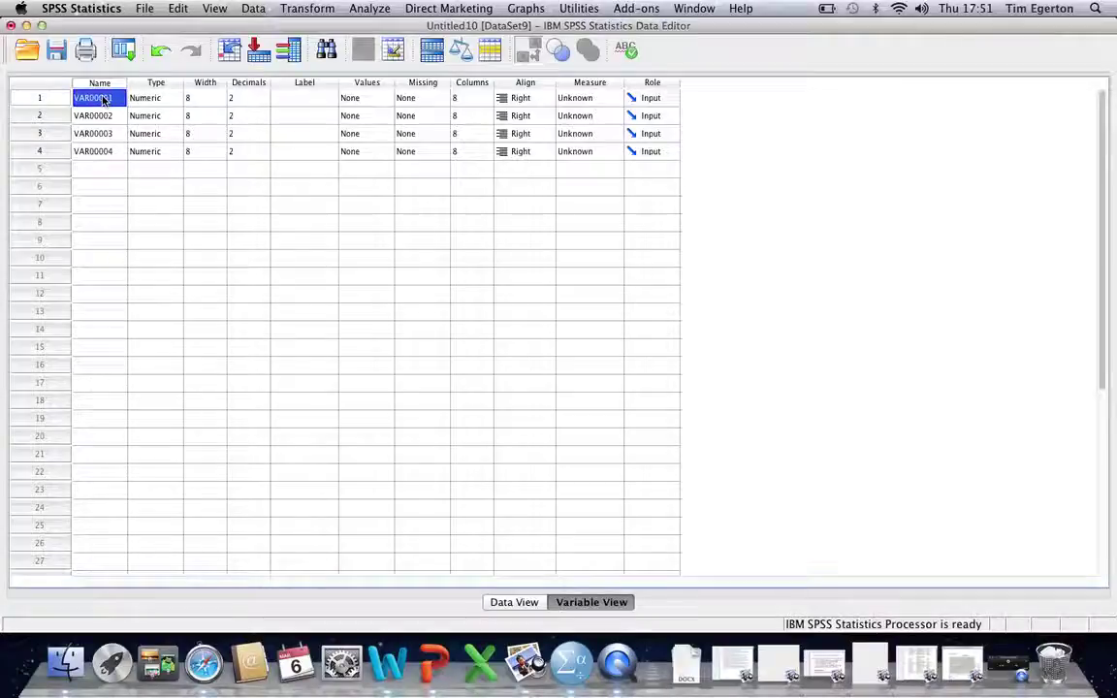
Step: Rename the first variable from VAR00001 to Age
left_click(103, 98)
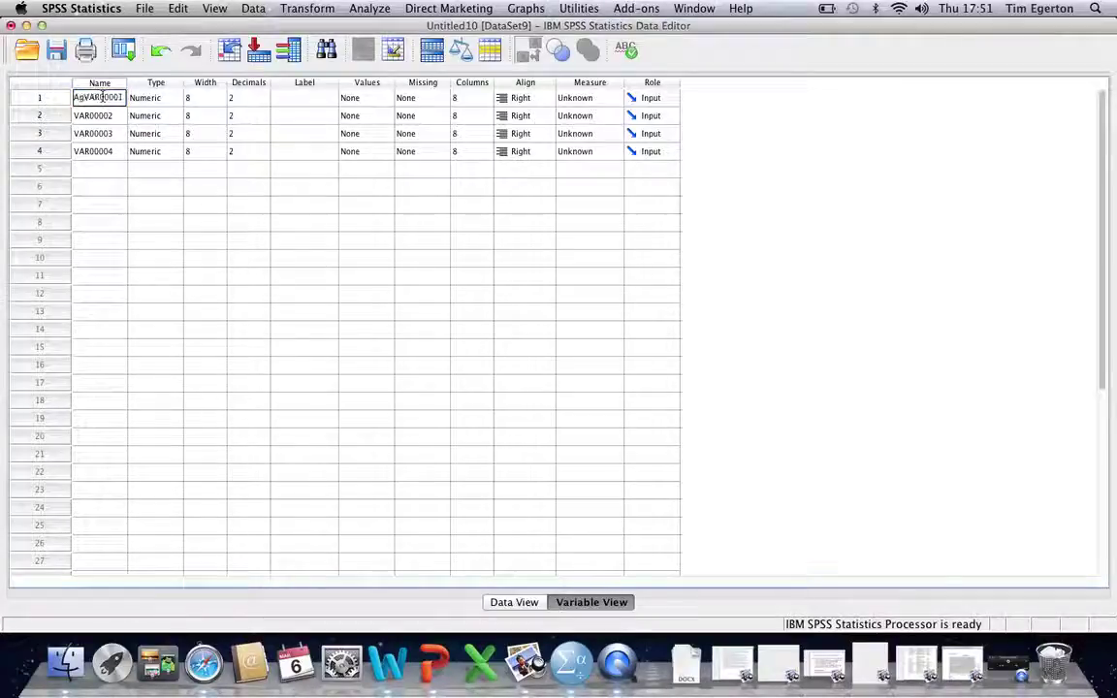
double_click(101, 97)
type("Age")
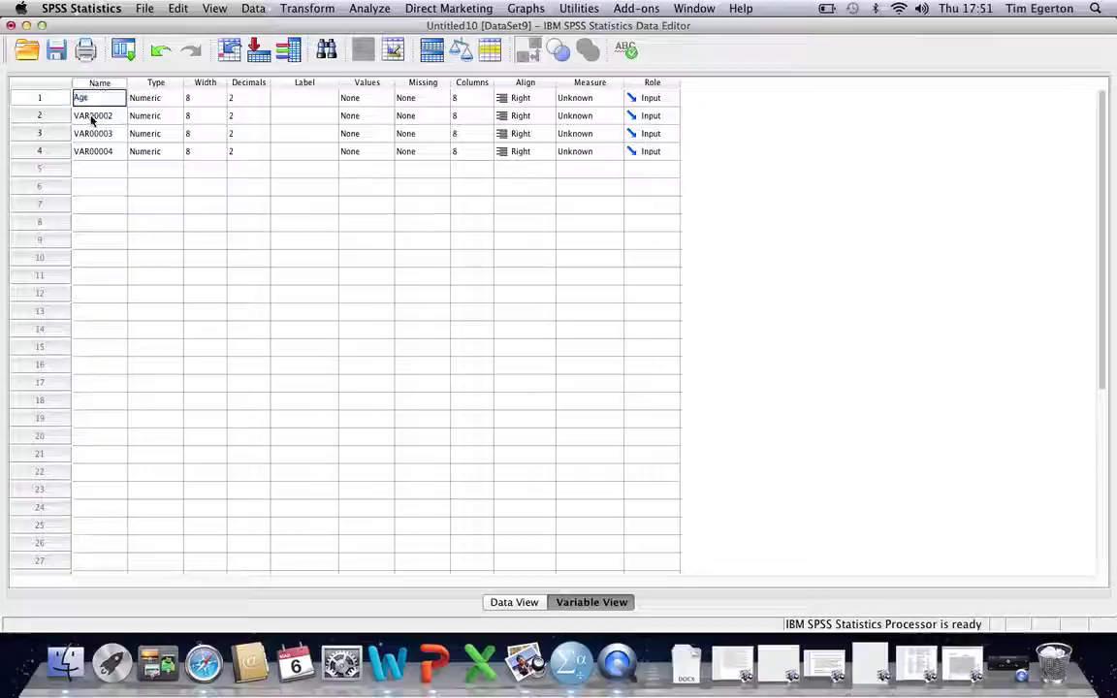
double_click(92, 117)
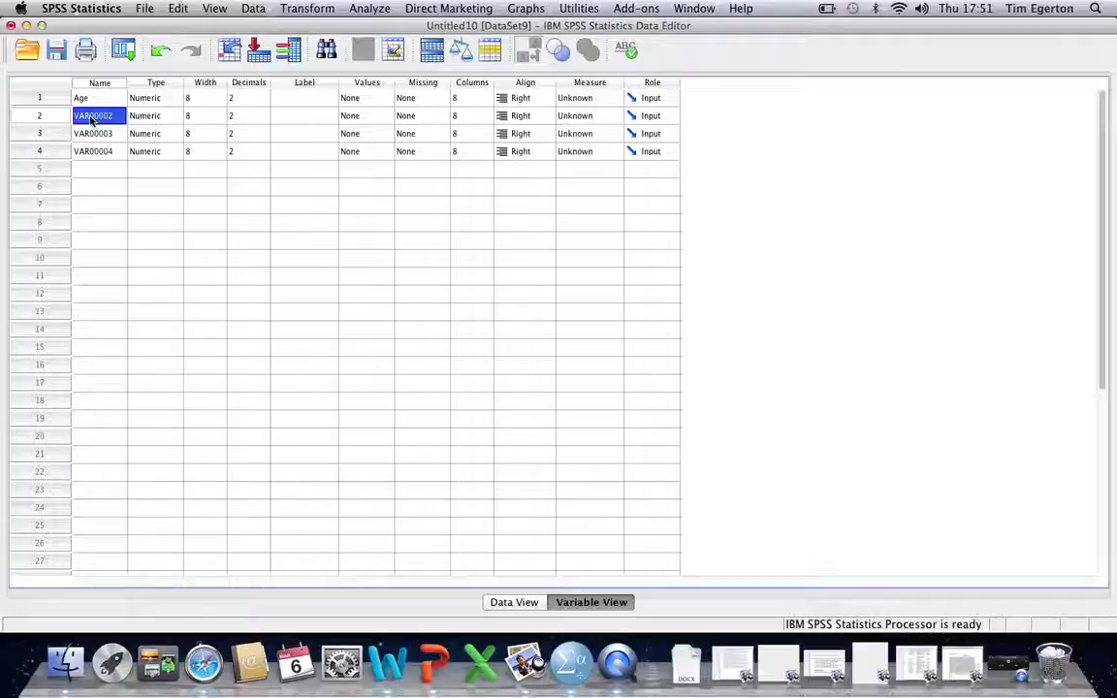
left_click(93, 119)
double_click(92, 117)
type("B")
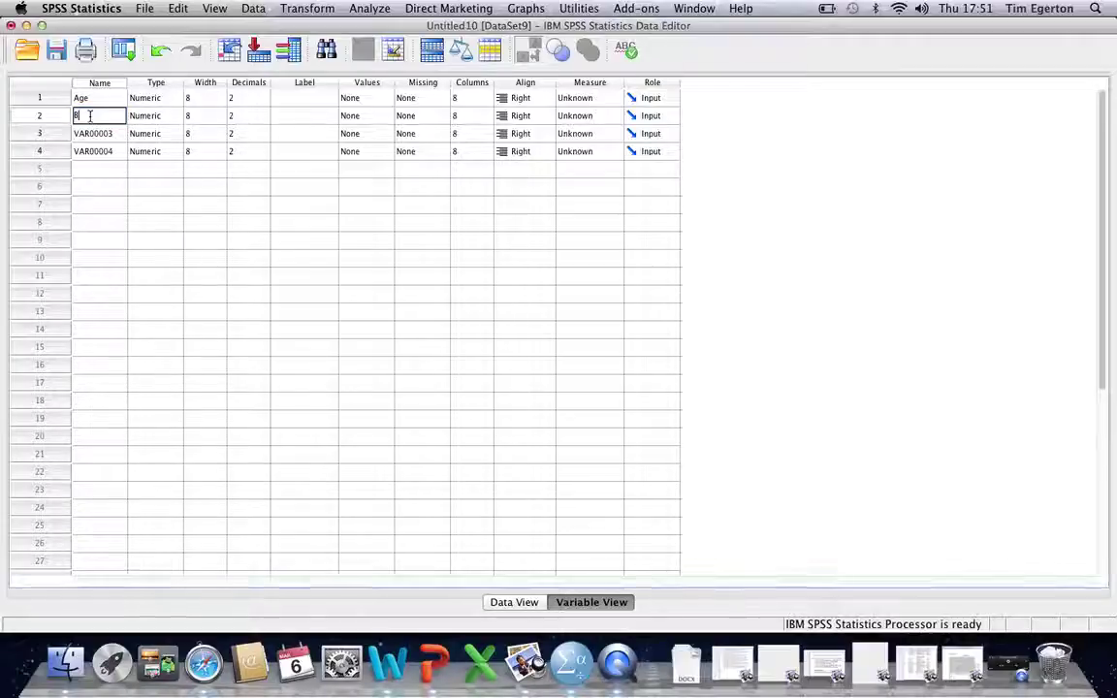
type("ody")
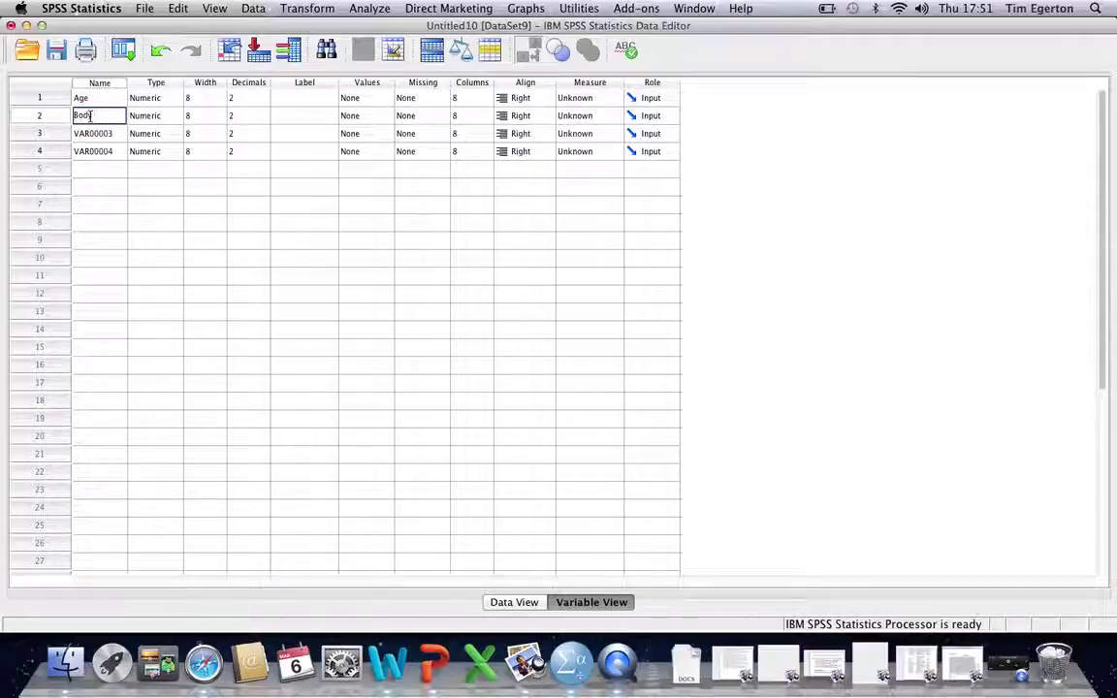
type(" Mass")
key("Return")
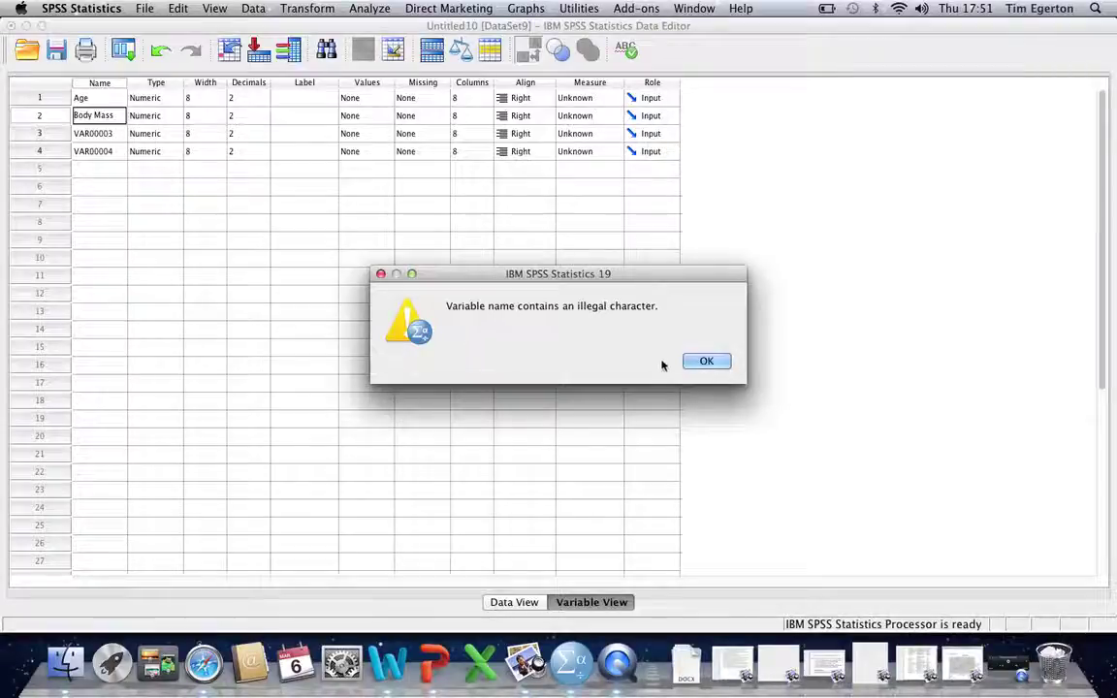
left_click(707, 362)
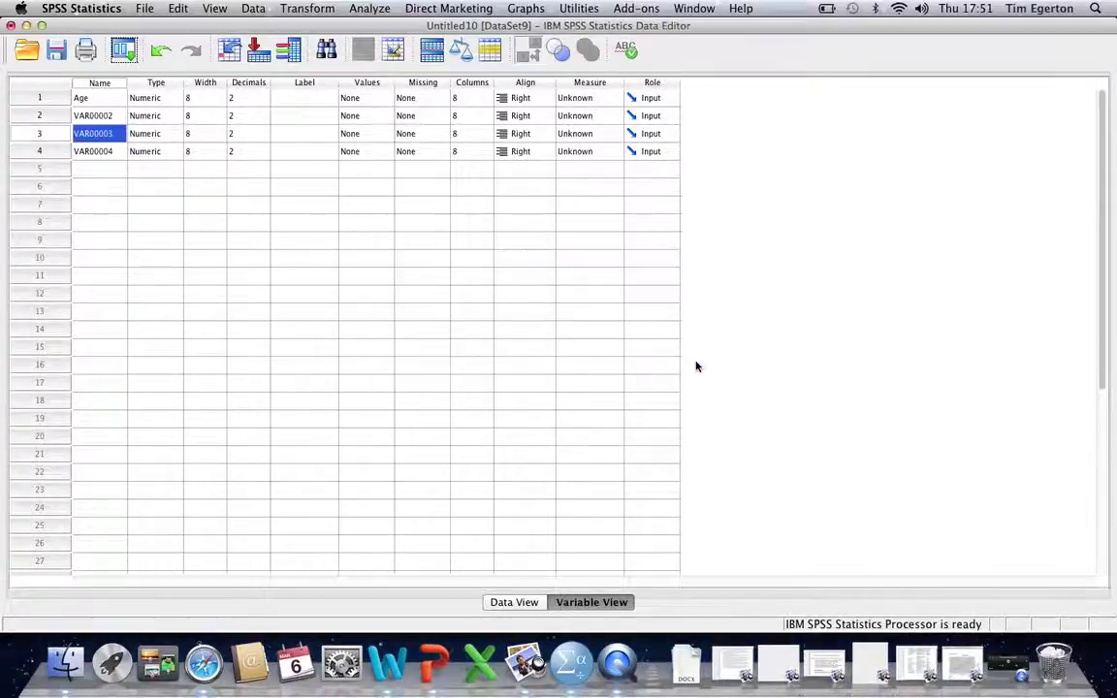
Step: Rename the second variable to Body_Mass, discarding a mistyped first attempt
left_click(94, 117)
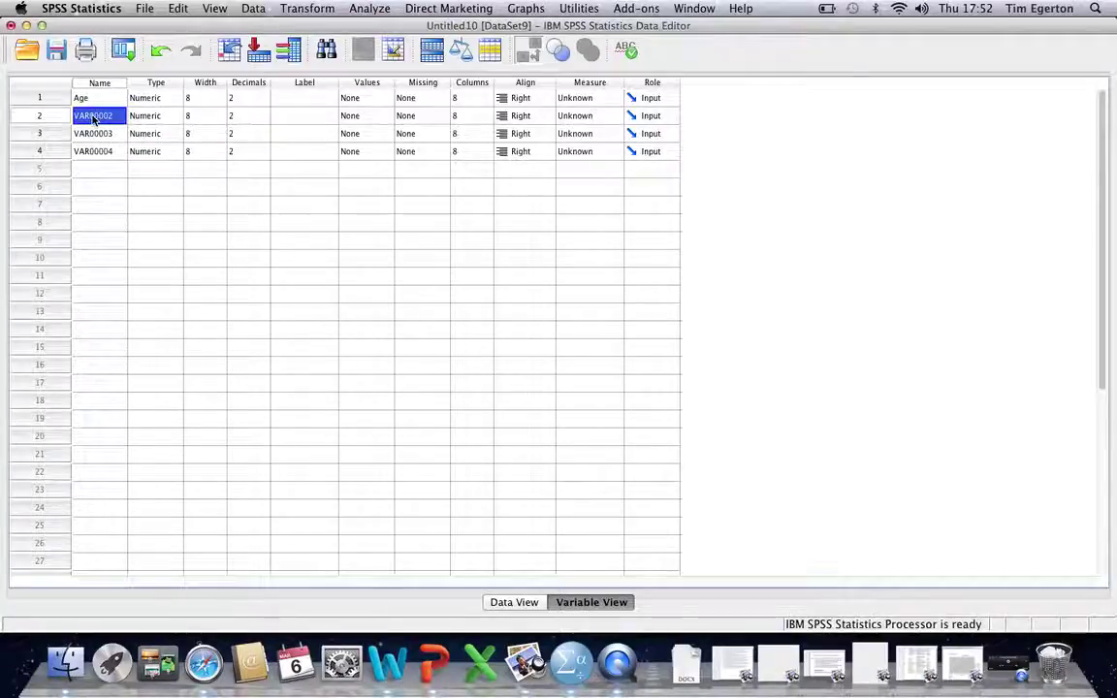
type("BoyyF")
key("Escape")
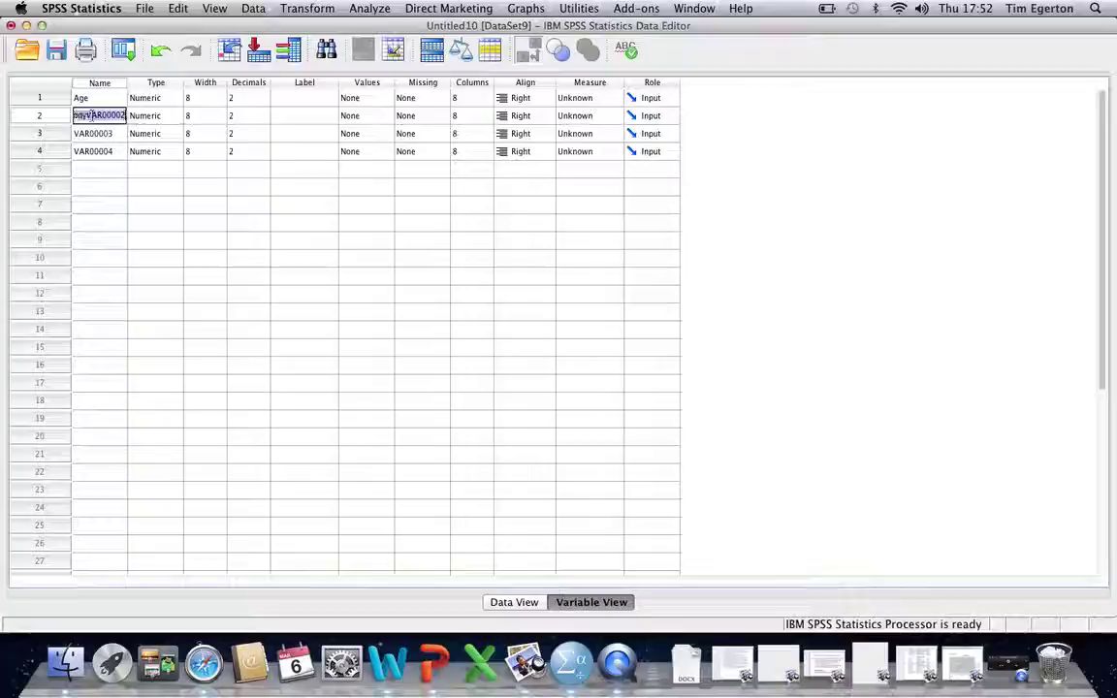
type("Body_")
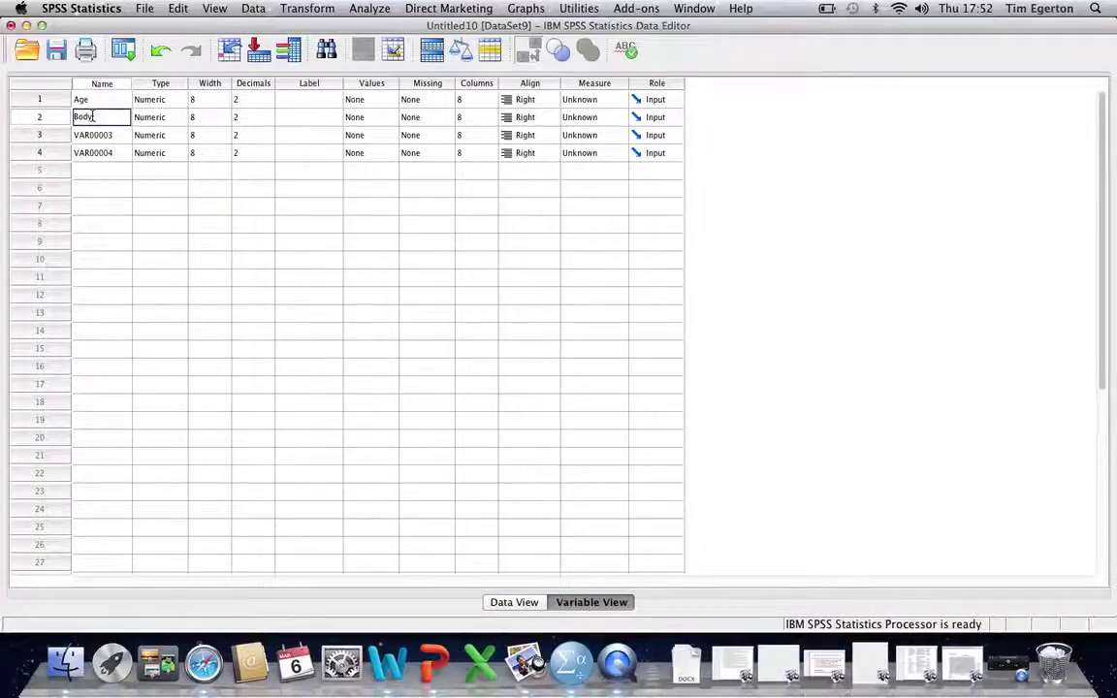
type("Mass")
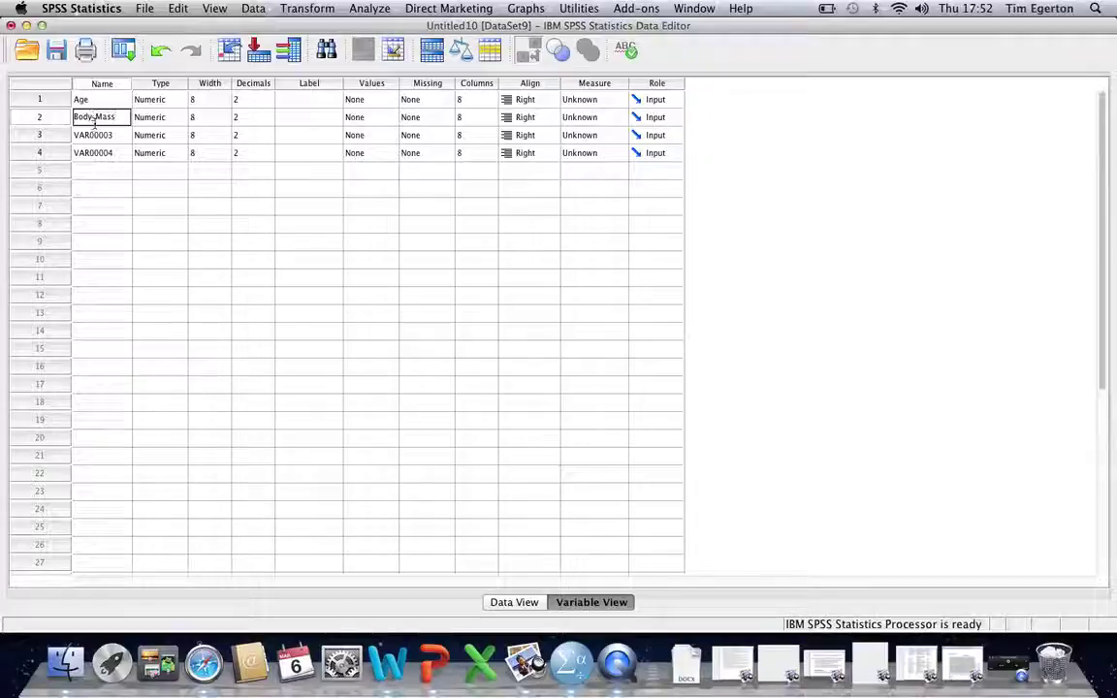
key("Return")
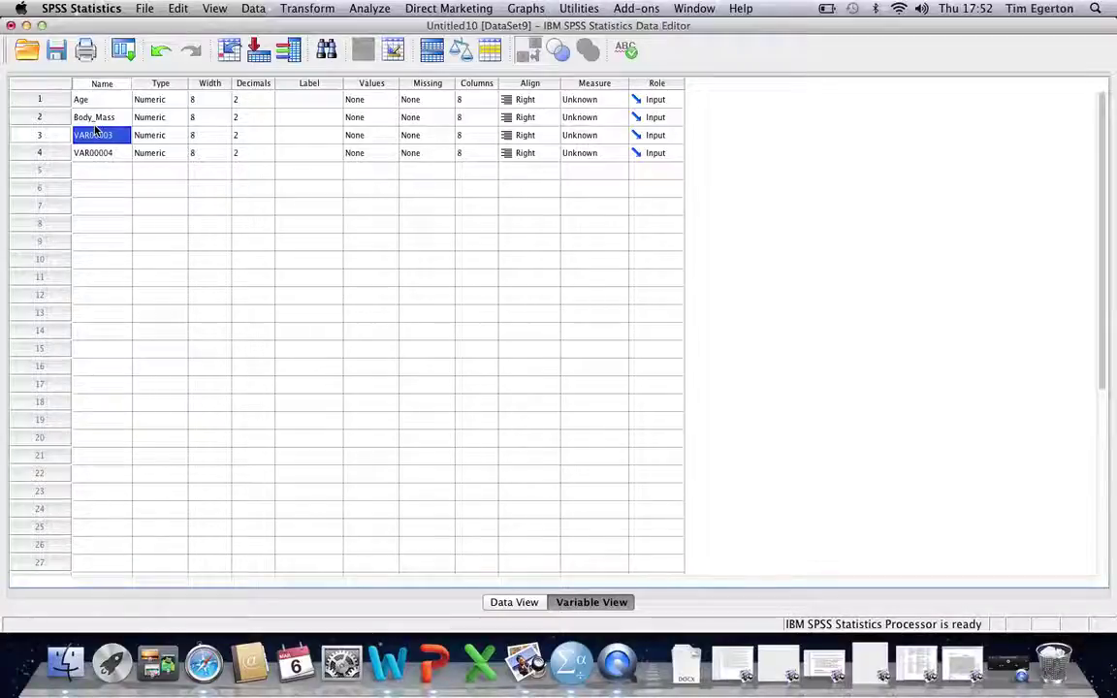
Step: Name the third and fourth variables VO2_max and Gender
double_click(94, 134)
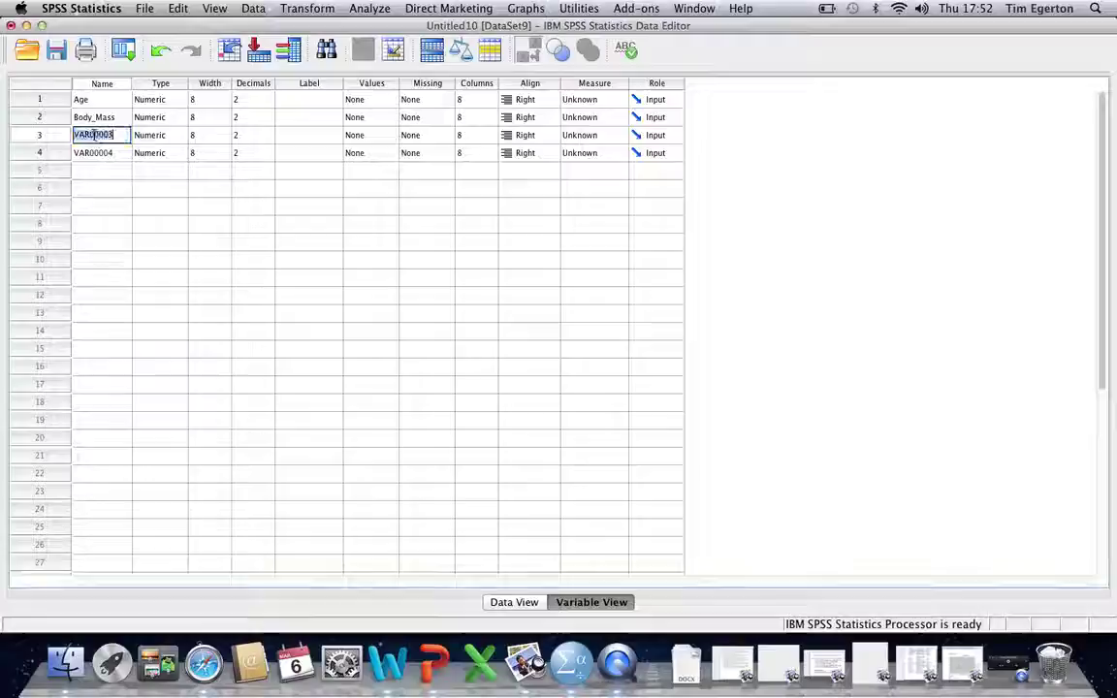
type("VO2")
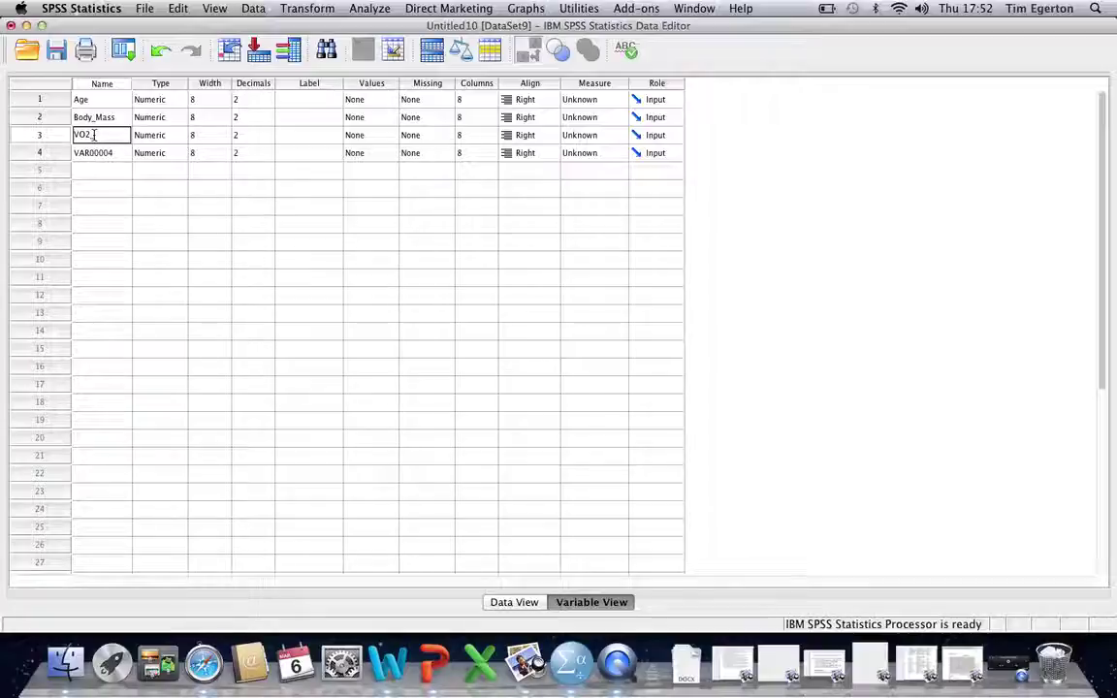
type("_max")
left_click(95, 154)
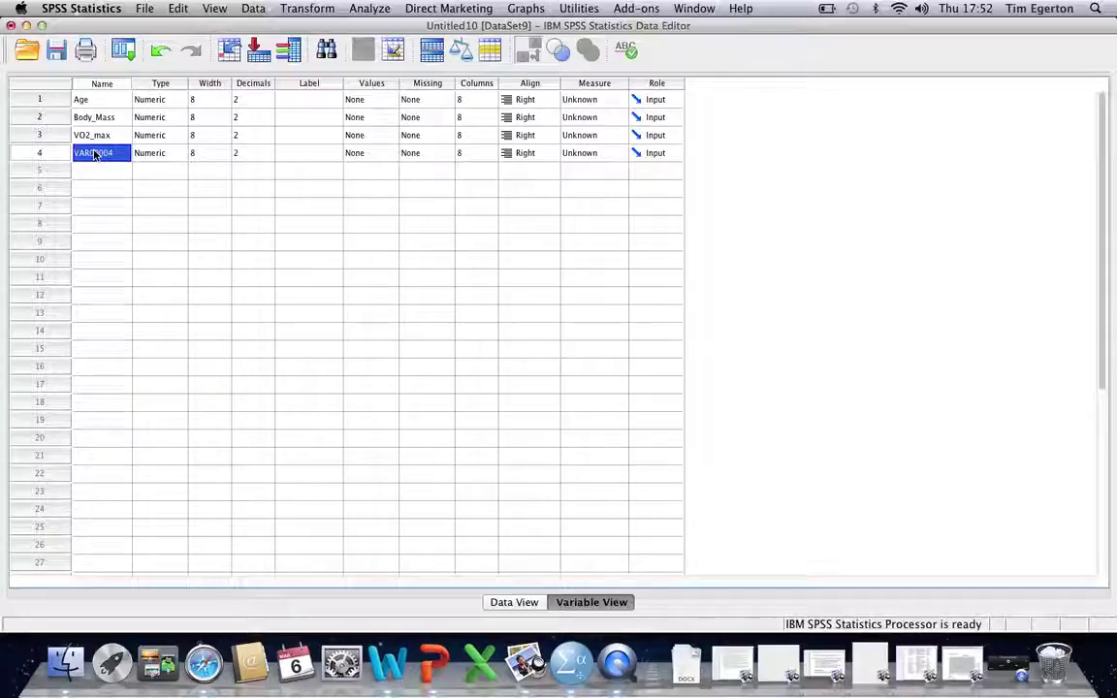
double_click(94, 155)
type("G")
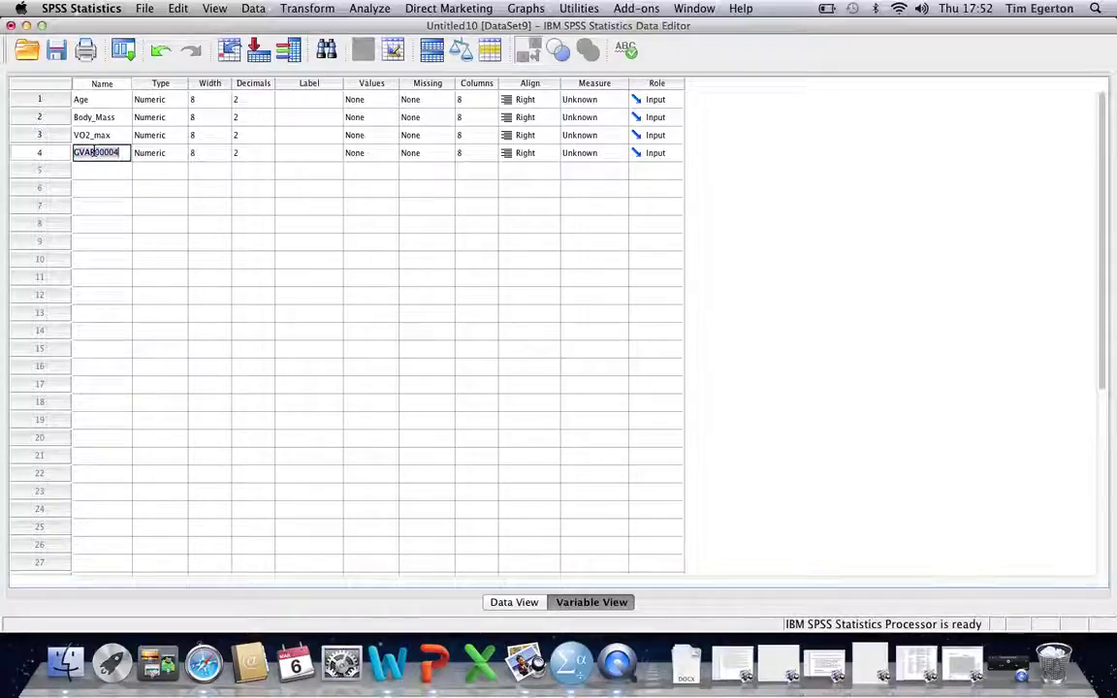
type("ender")
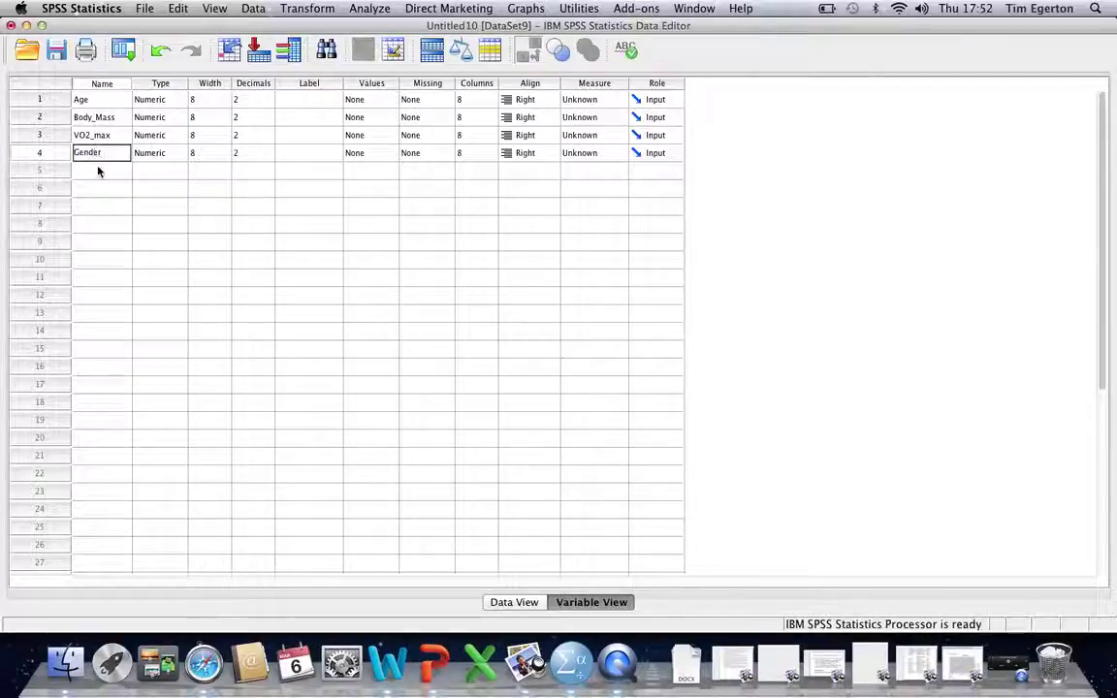
left_click(98, 172)
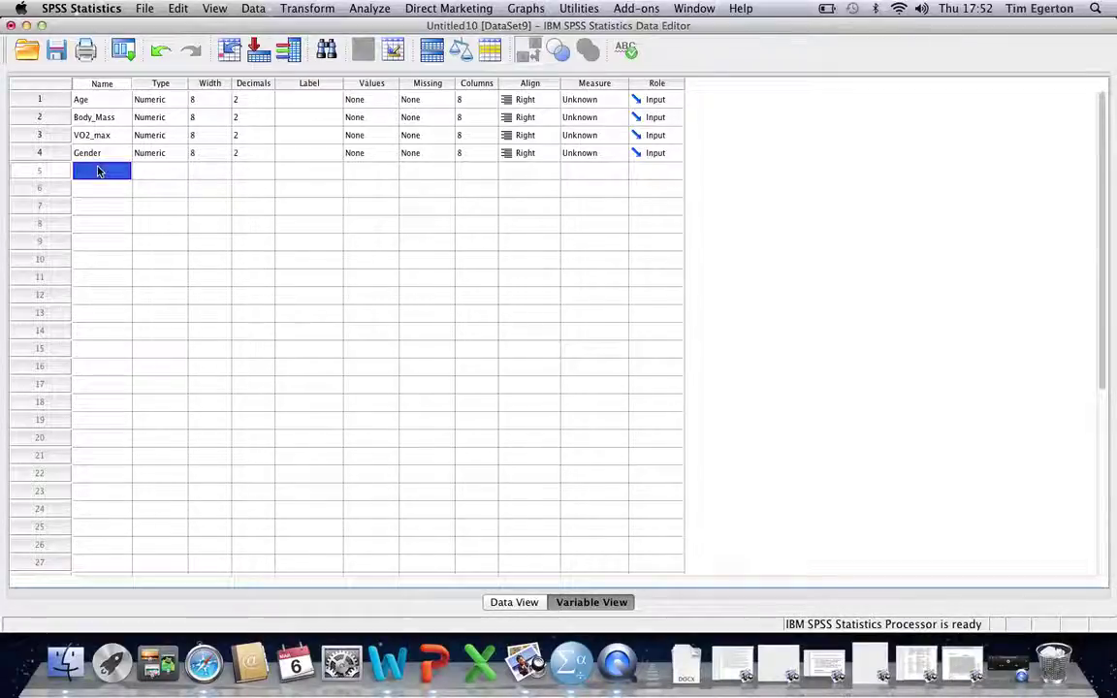
left_click(512, 603)
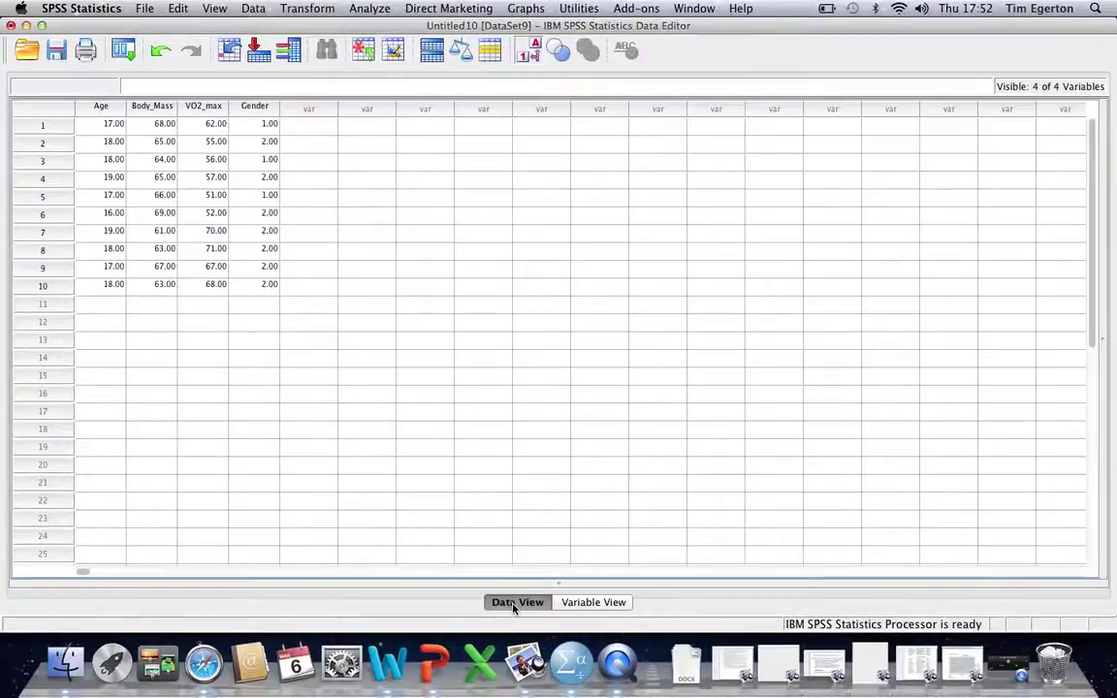
left_click(110, 108)
left_click(152, 106)
left_click(200, 108)
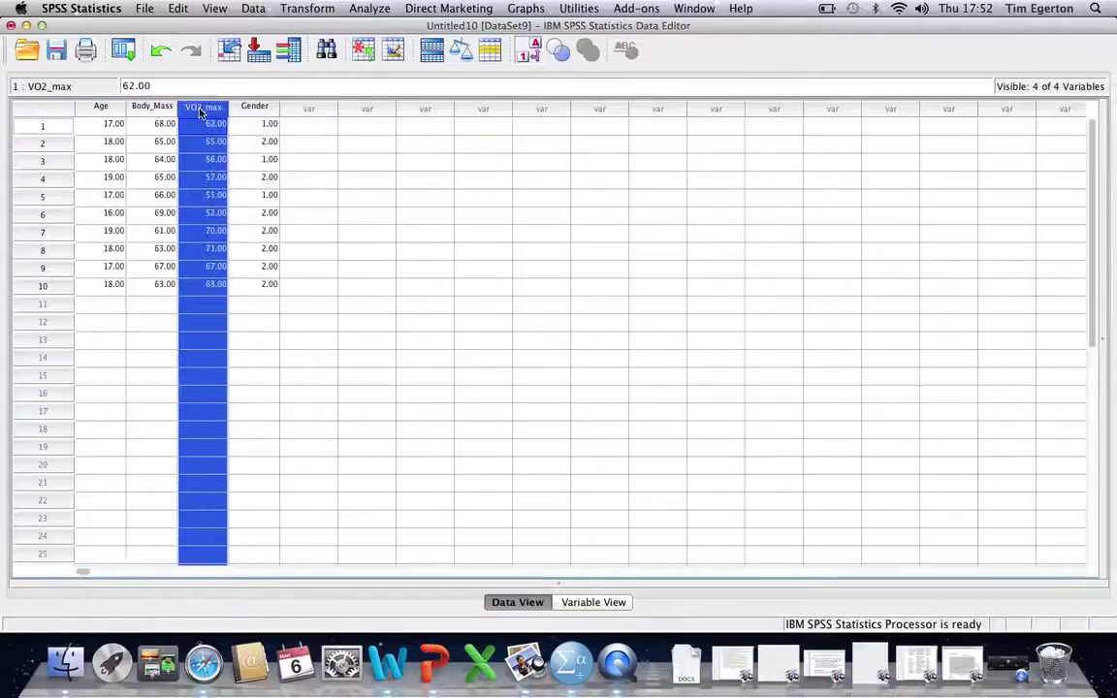
left_click(242, 107)
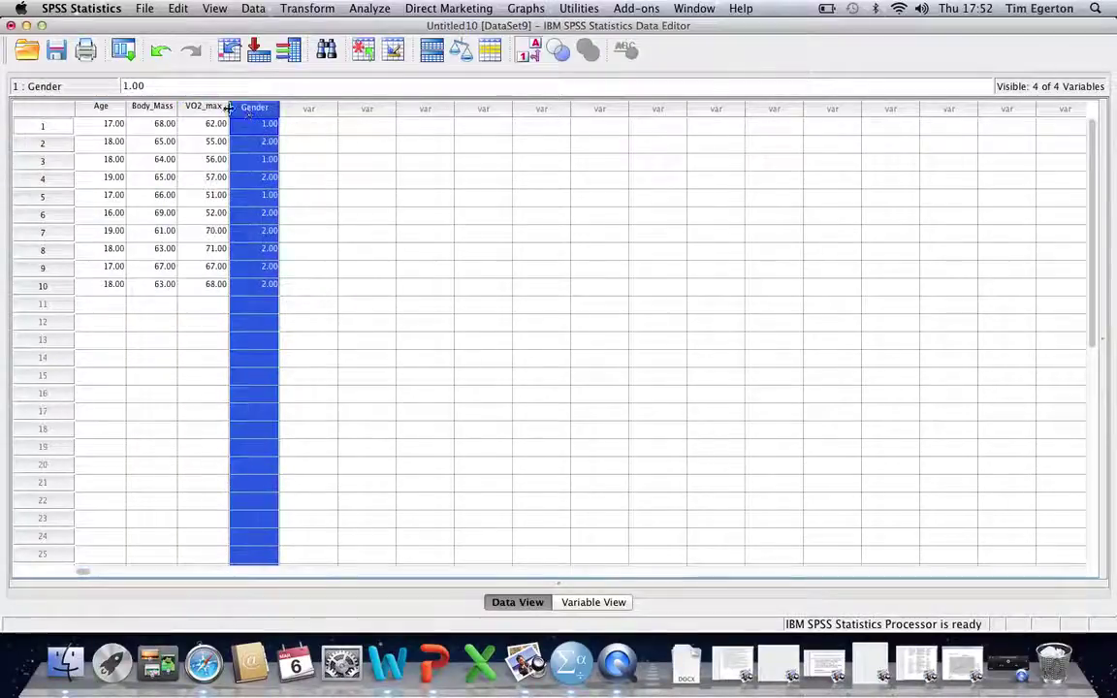
left_click(219, 108)
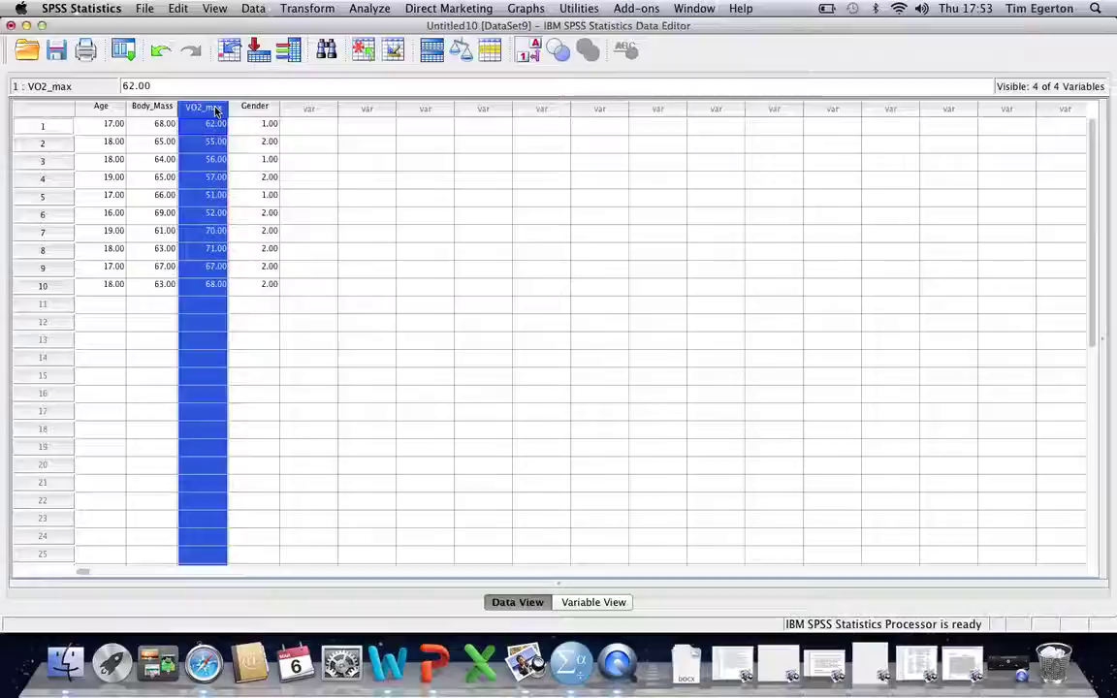
left_click(246, 112)
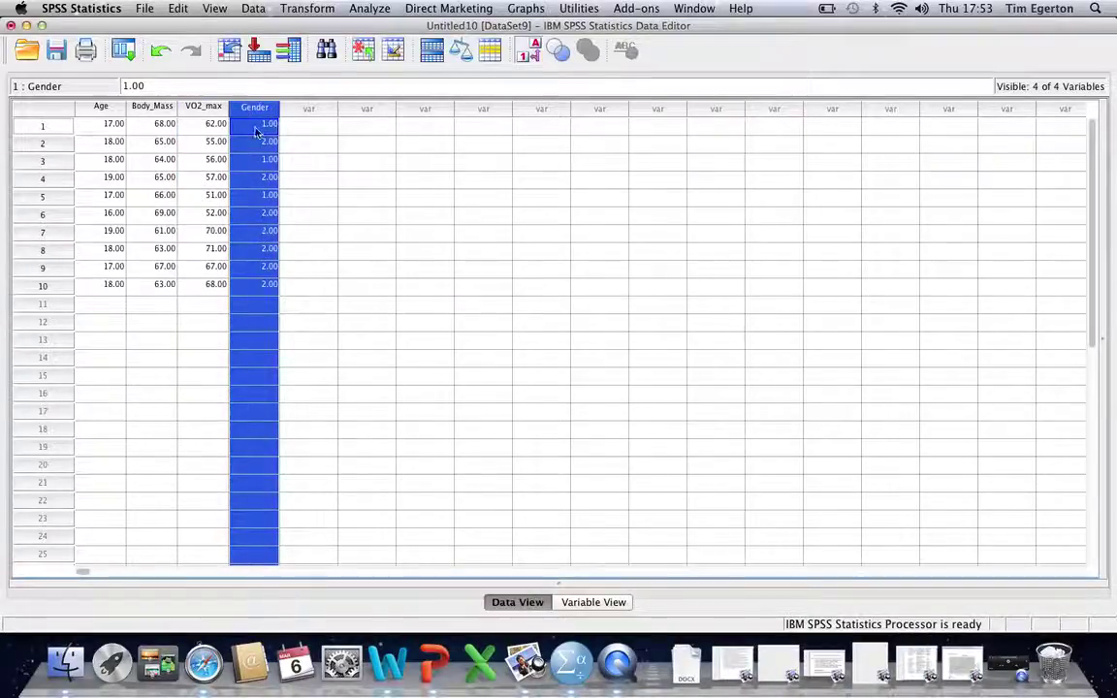
left_click(256, 126)
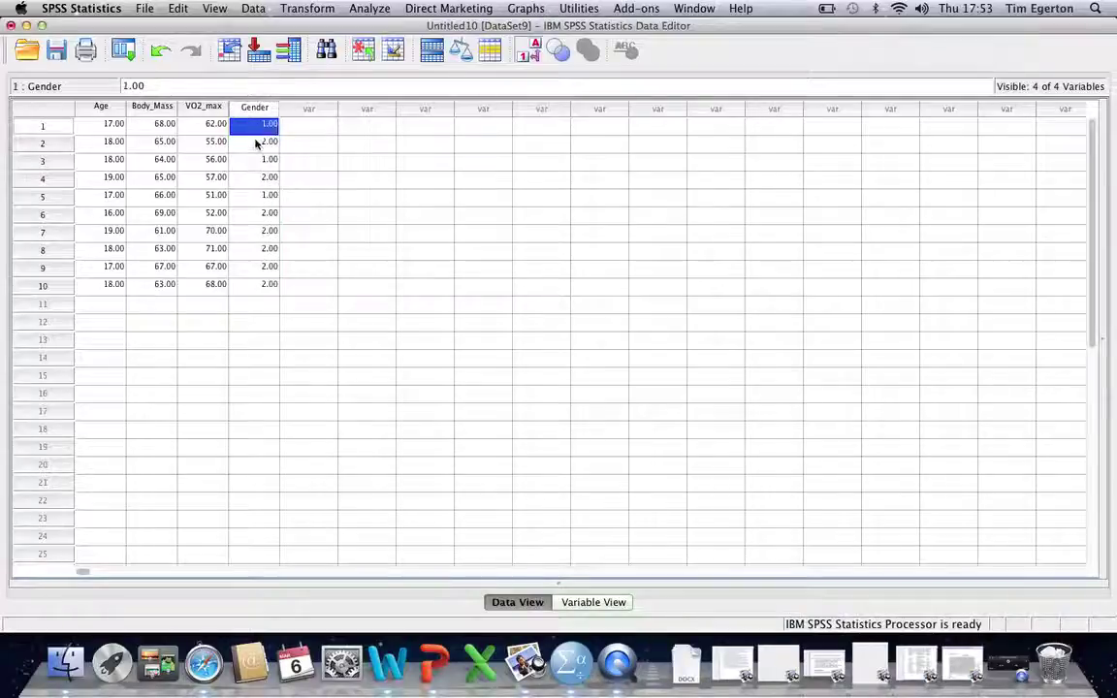
left_click(257, 142)
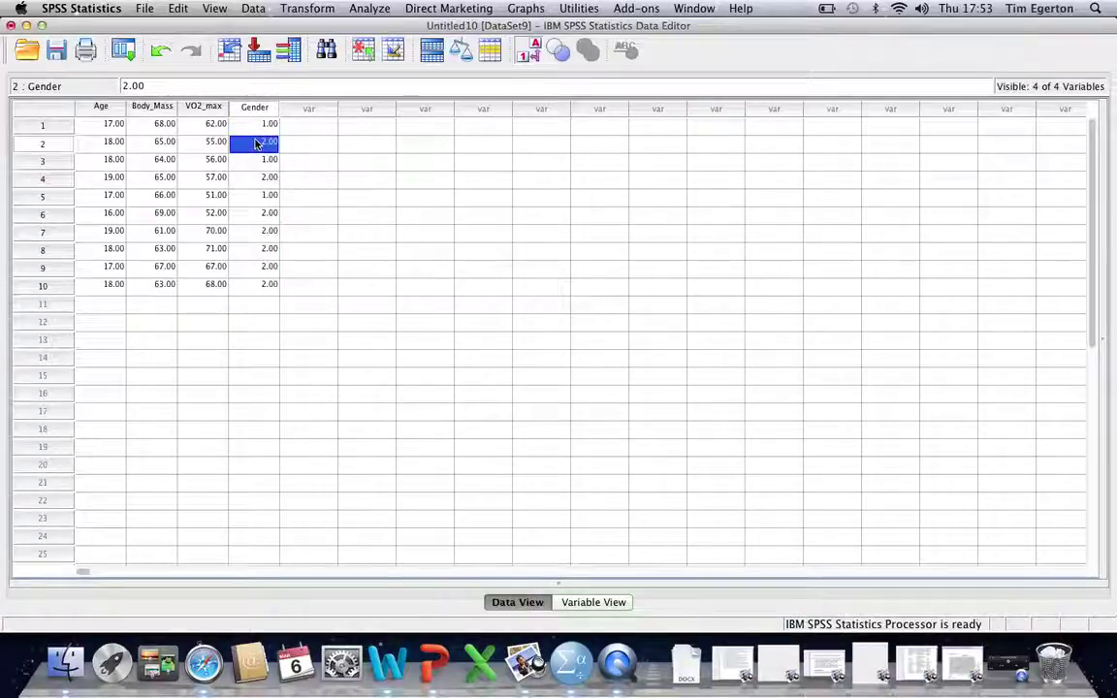
left_click(258, 128)
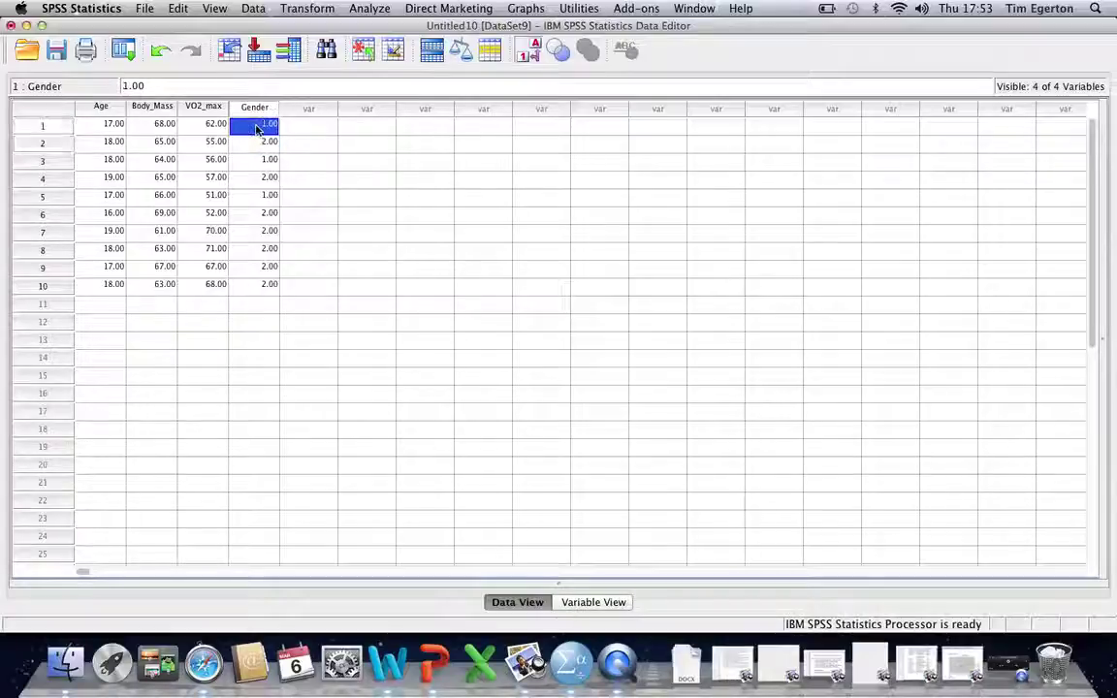
left_click(256, 145)
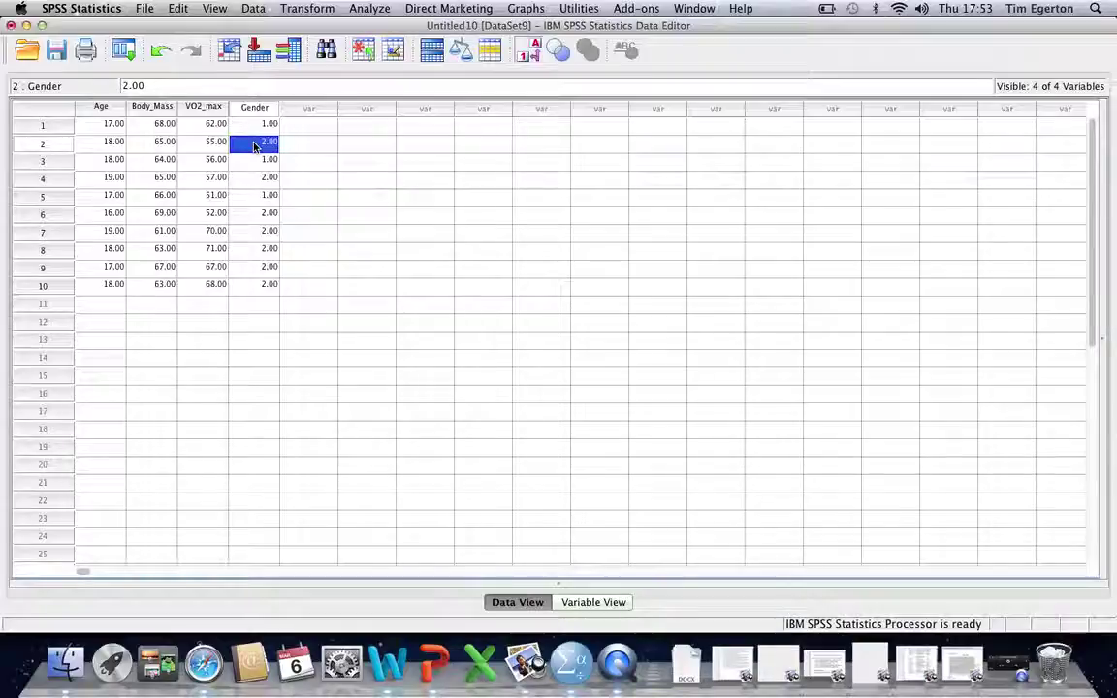
left_click(258, 126)
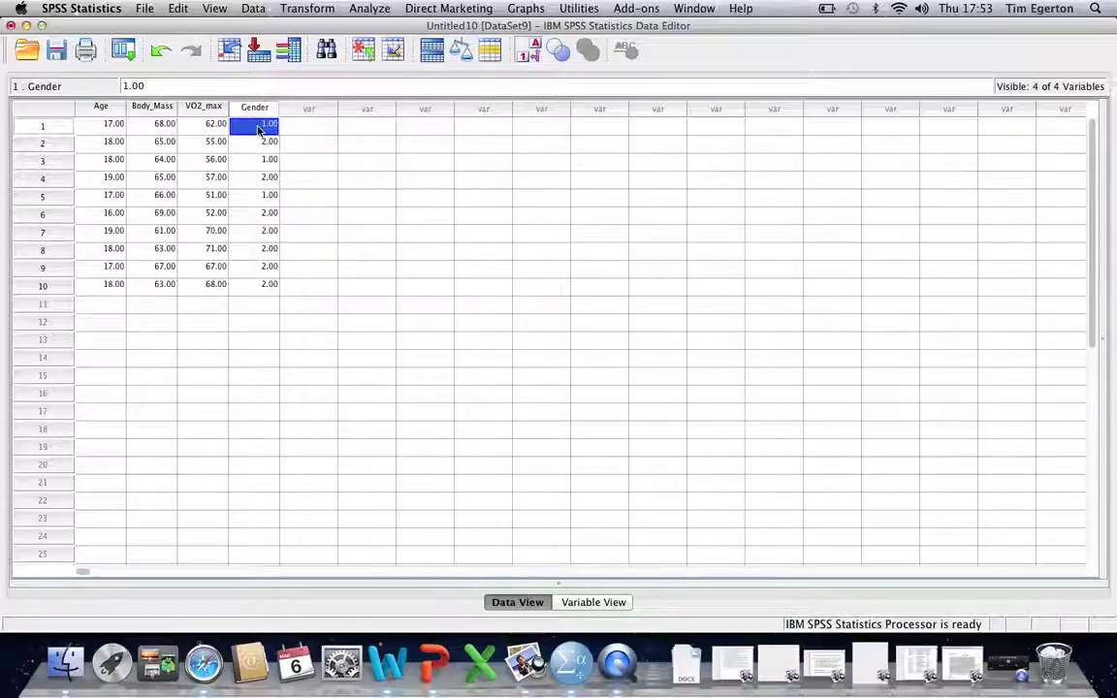
left_click(258, 145)
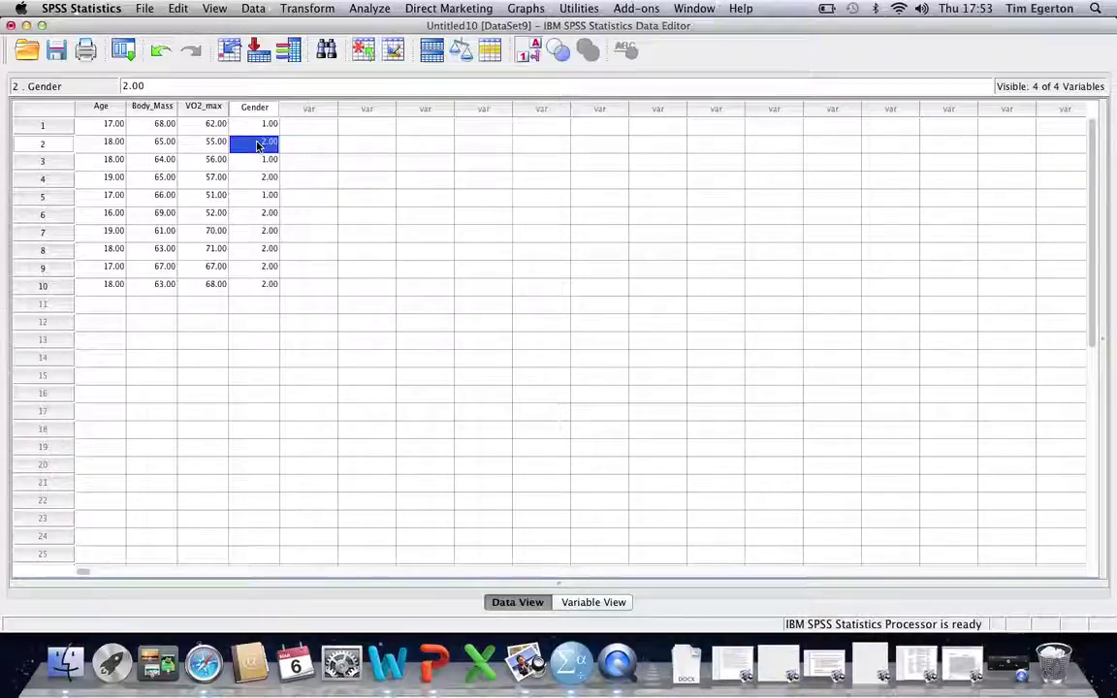
left_click(263, 129)
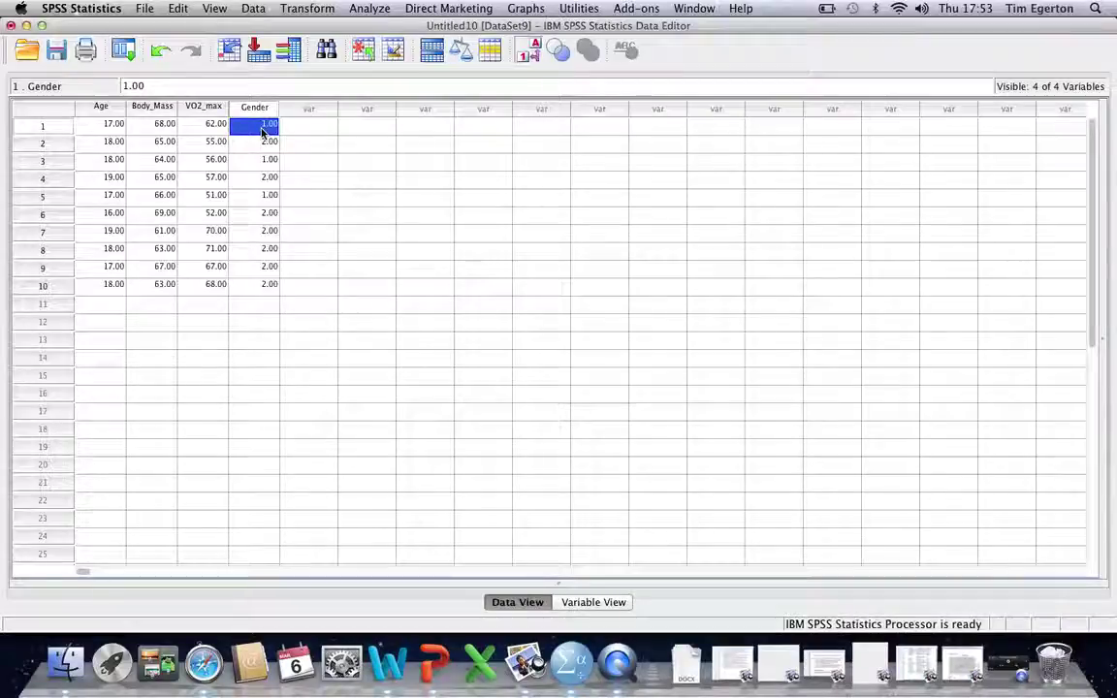
left_click(262, 147)
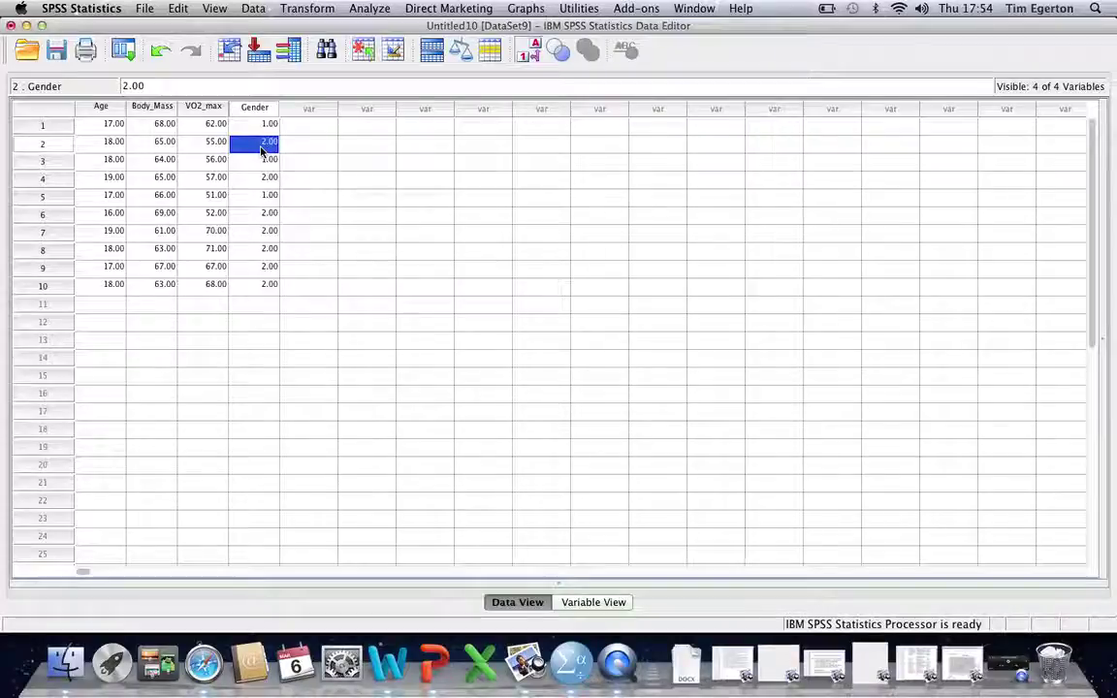
Step: In Variable View, select the Values cell of the Gender variable
left_click(592, 603)
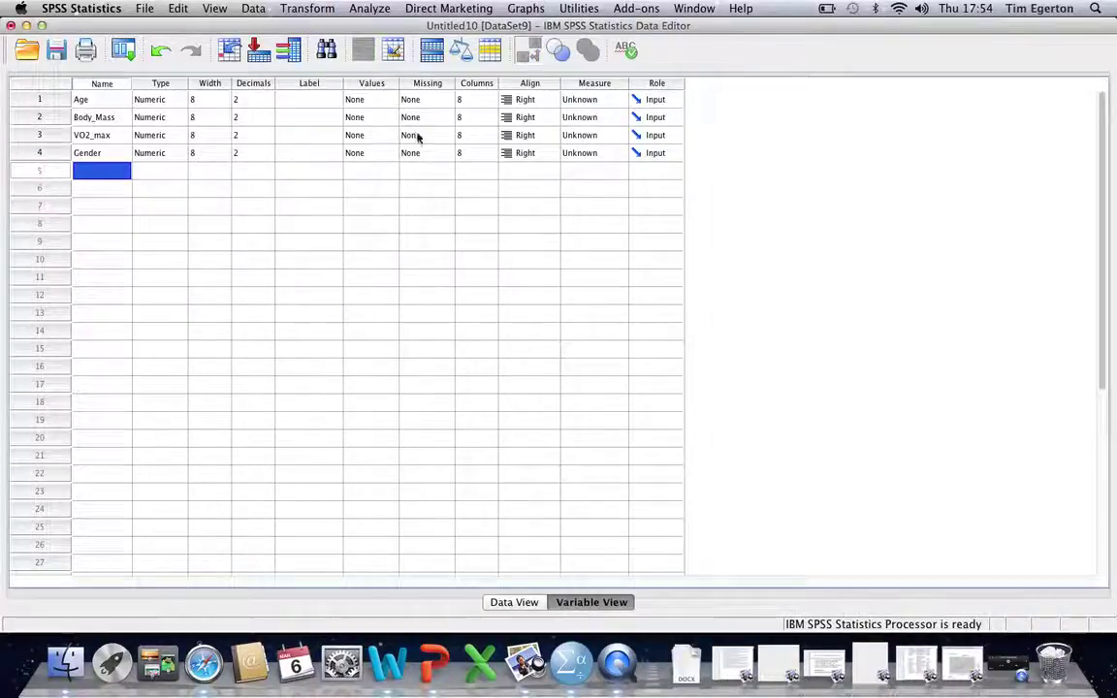
left_click(373, 86)
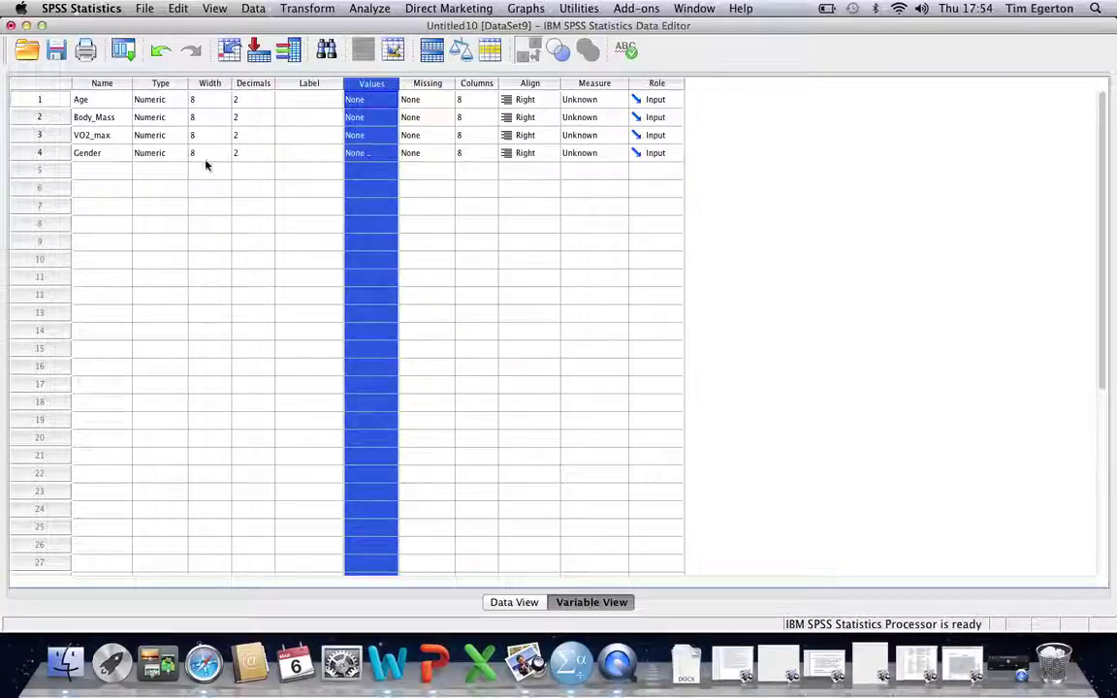
left_click(367, 155)
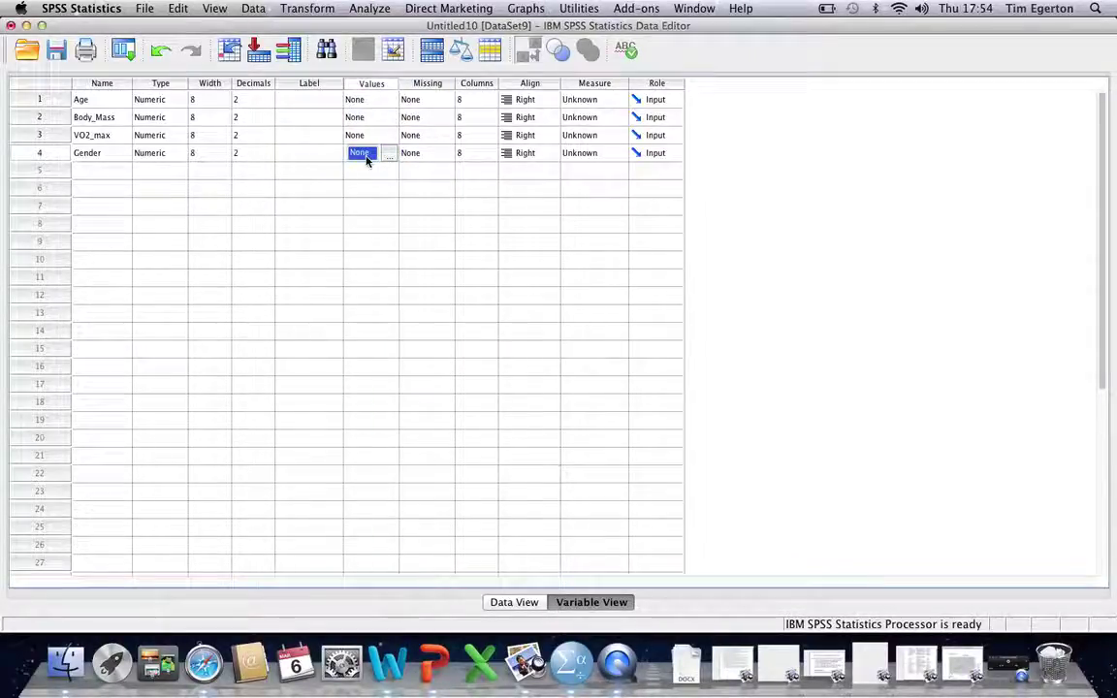
Step: Add Gender value labels 1 = Male and 2 = Female and confirm with OK
left_click(389, 155)
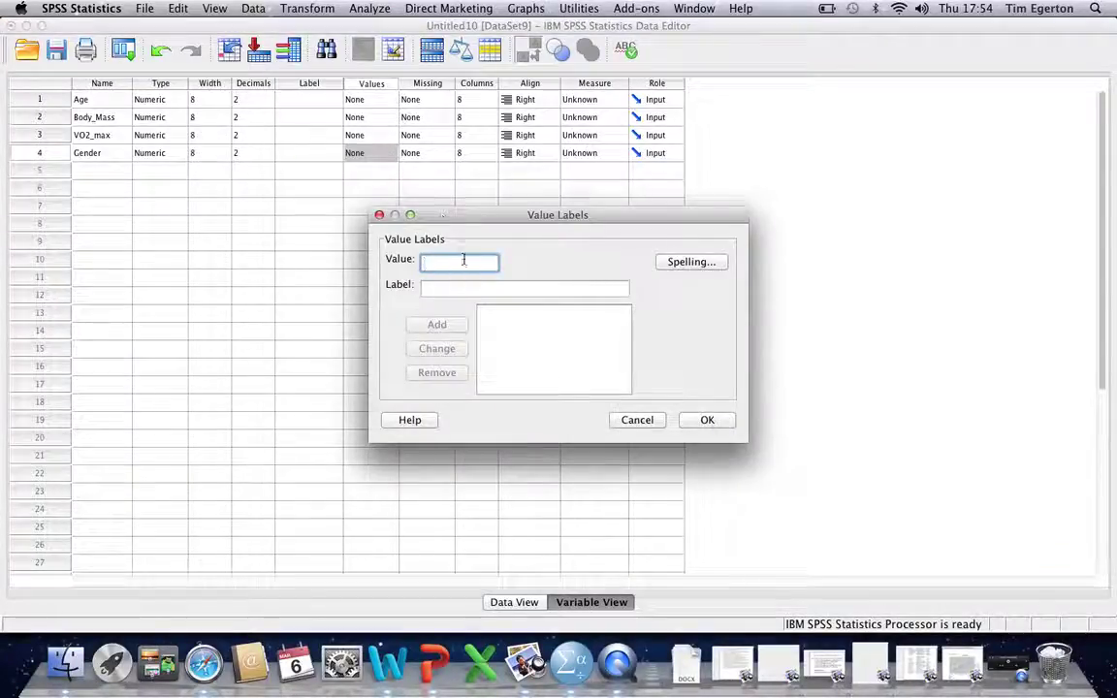
type("1")
left_click(436, 288)
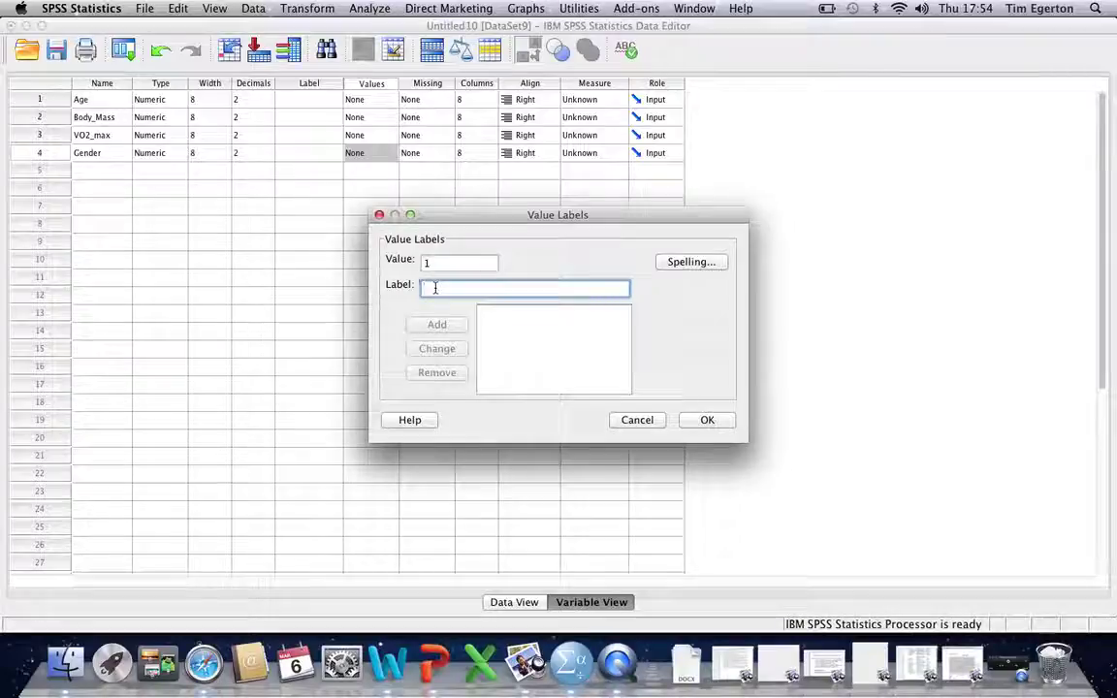
type("Male")
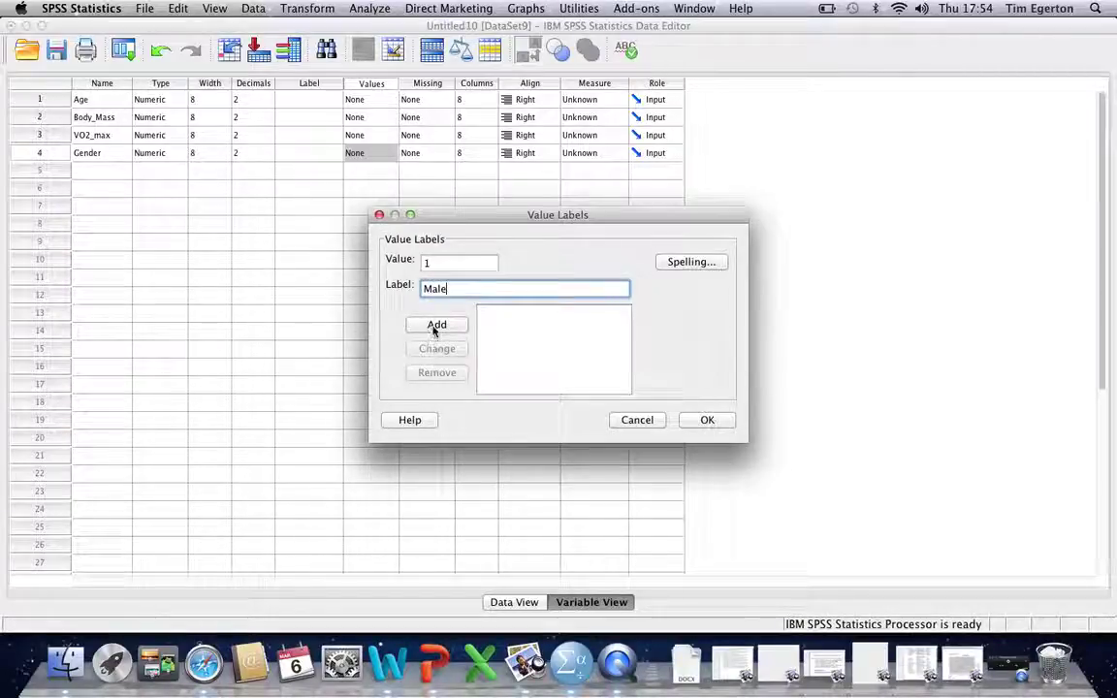
left_click(436, 325)
left_click(443, 260)
type("2")
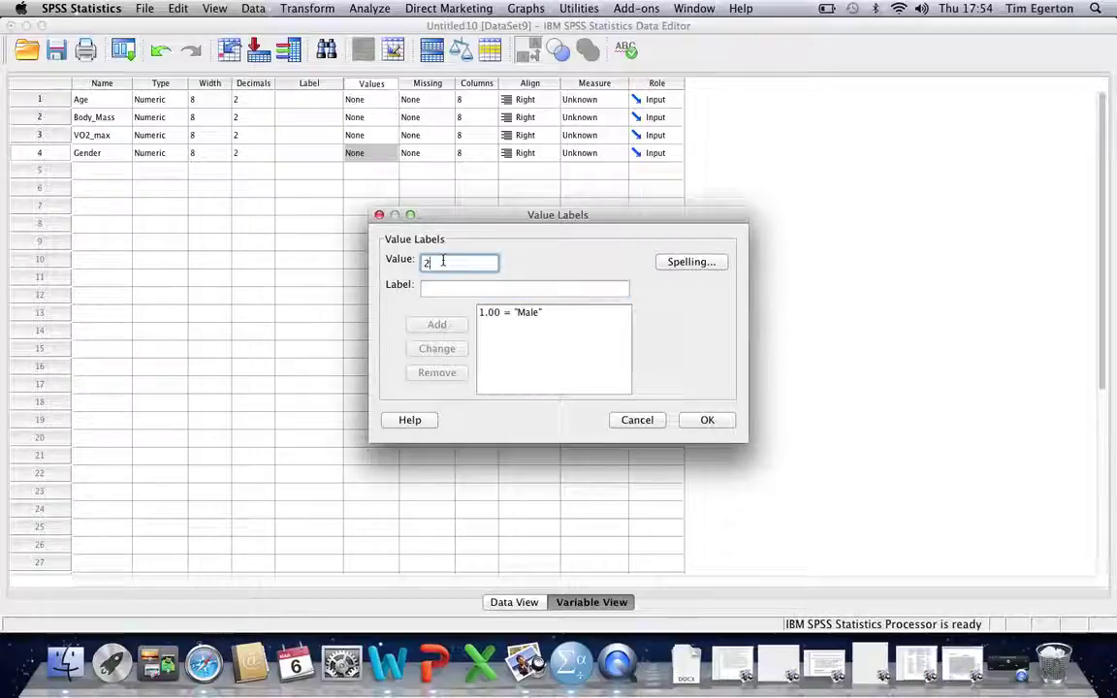
left_click(441, 285)
type("F")
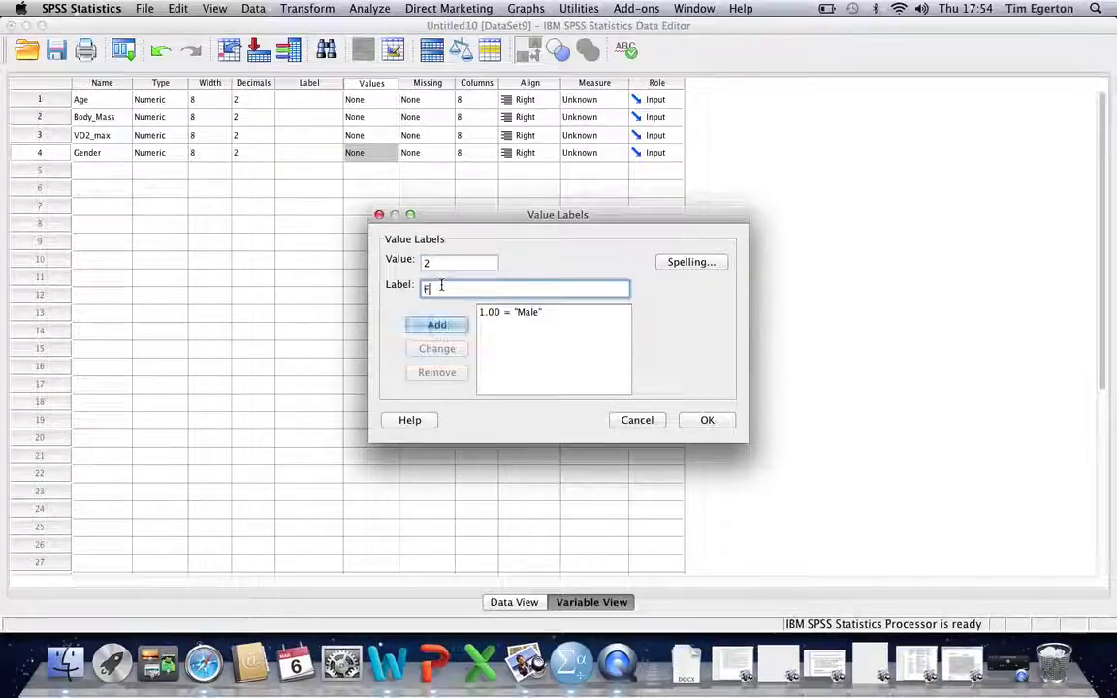
type("emale")
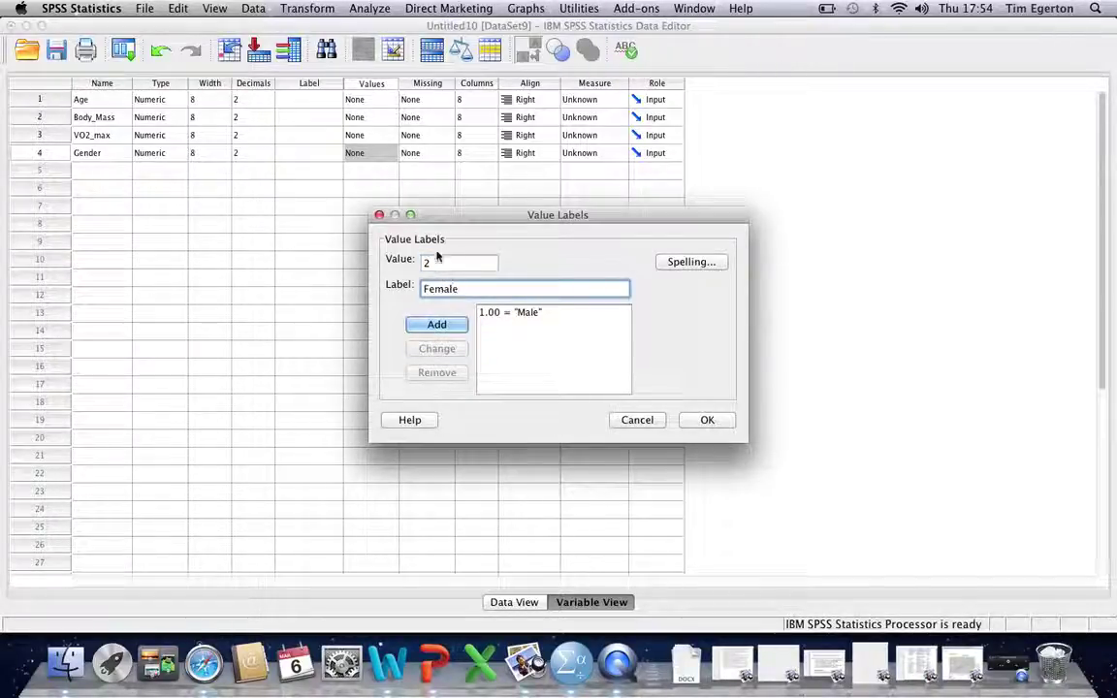
left_click(438, 325)
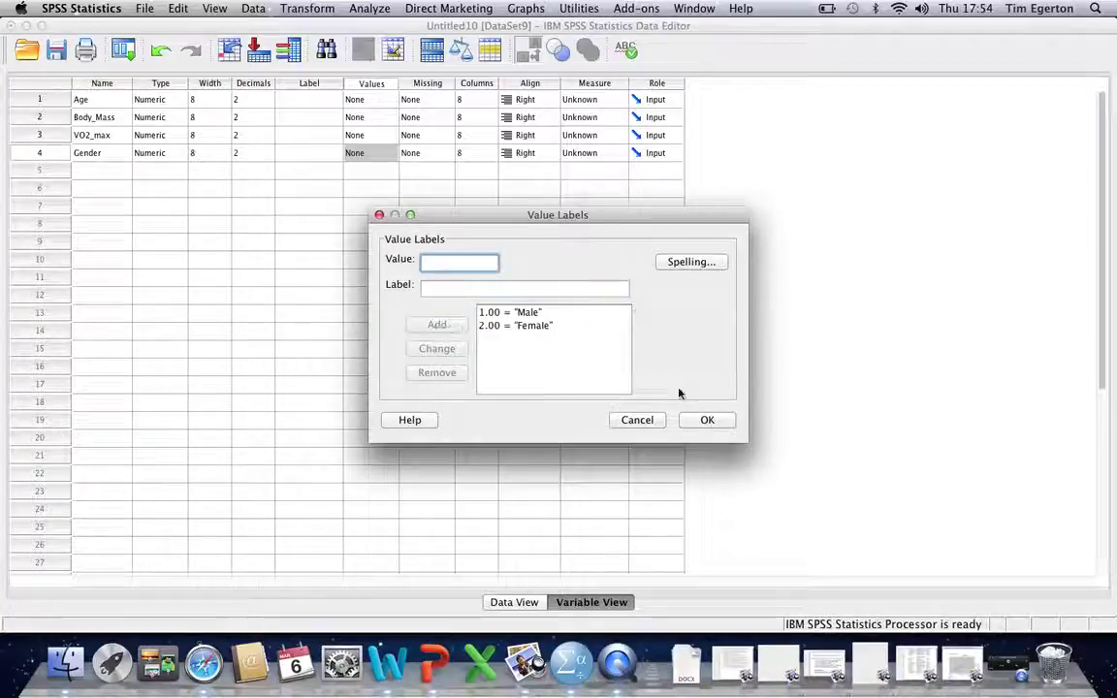
left_click(714, 423)
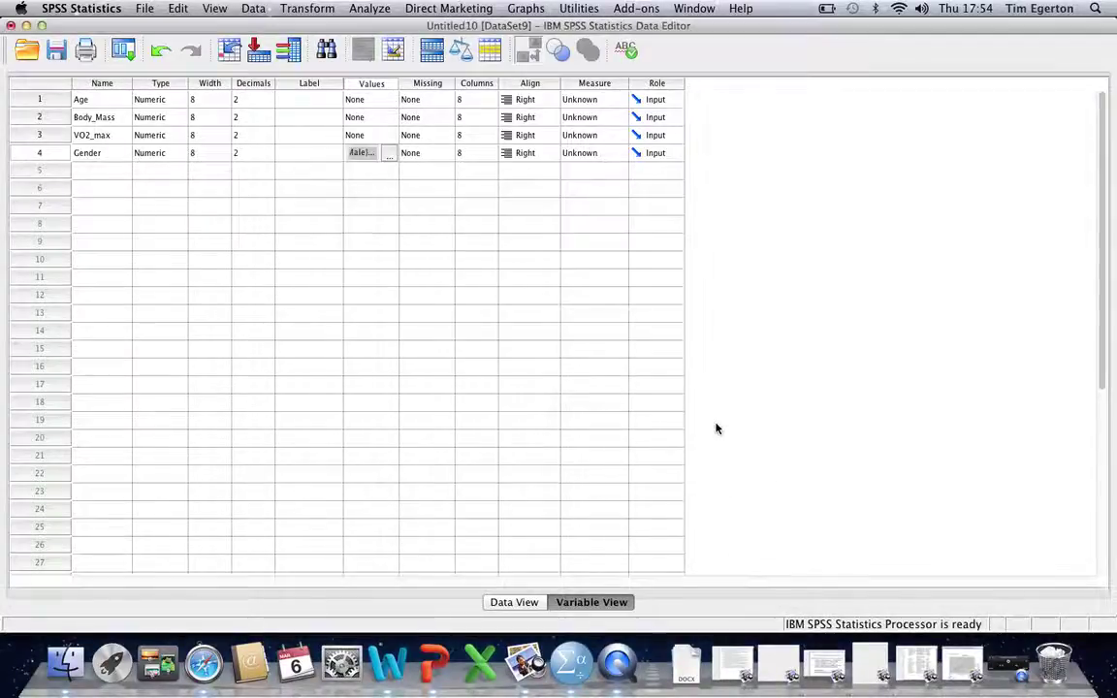
Step: Return to Data View and check the Gender cells of the first four cases
left_click(519, 603)
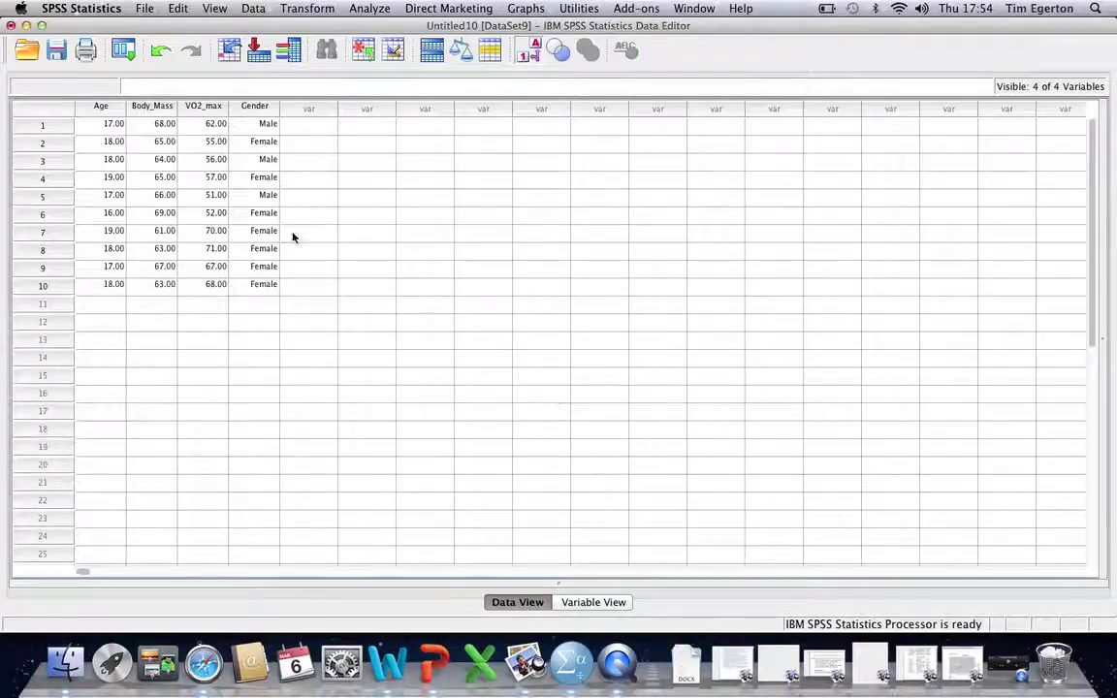
left_click(273, 127)
left_click(271, 143)
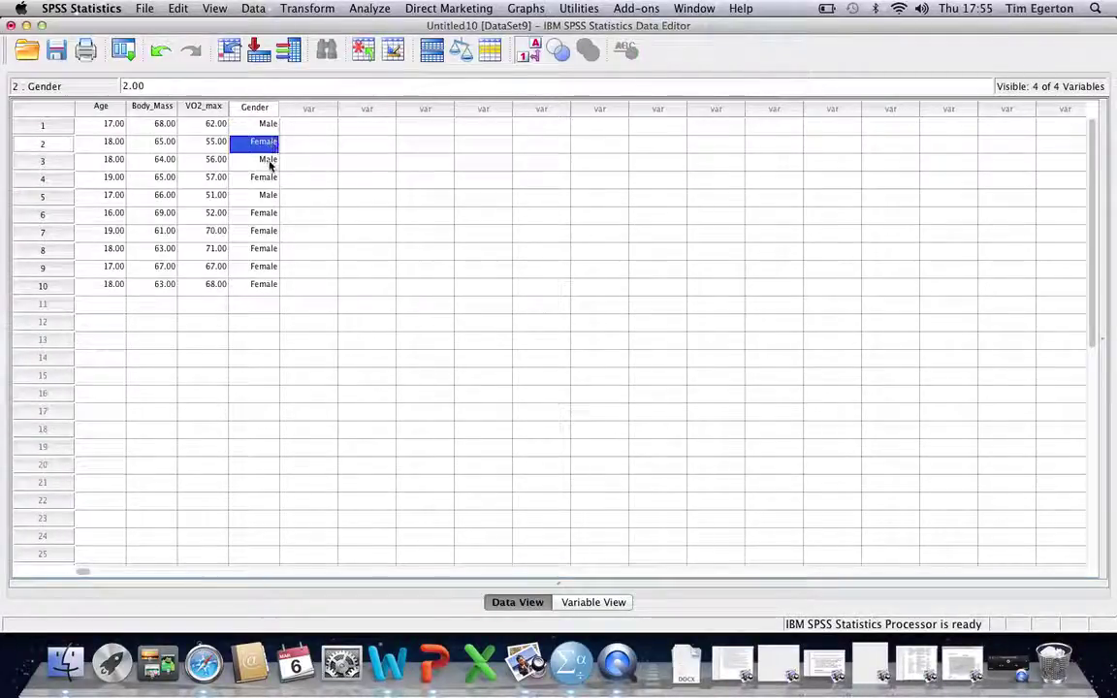
left_click(271, 161)
left_click(269, 180)
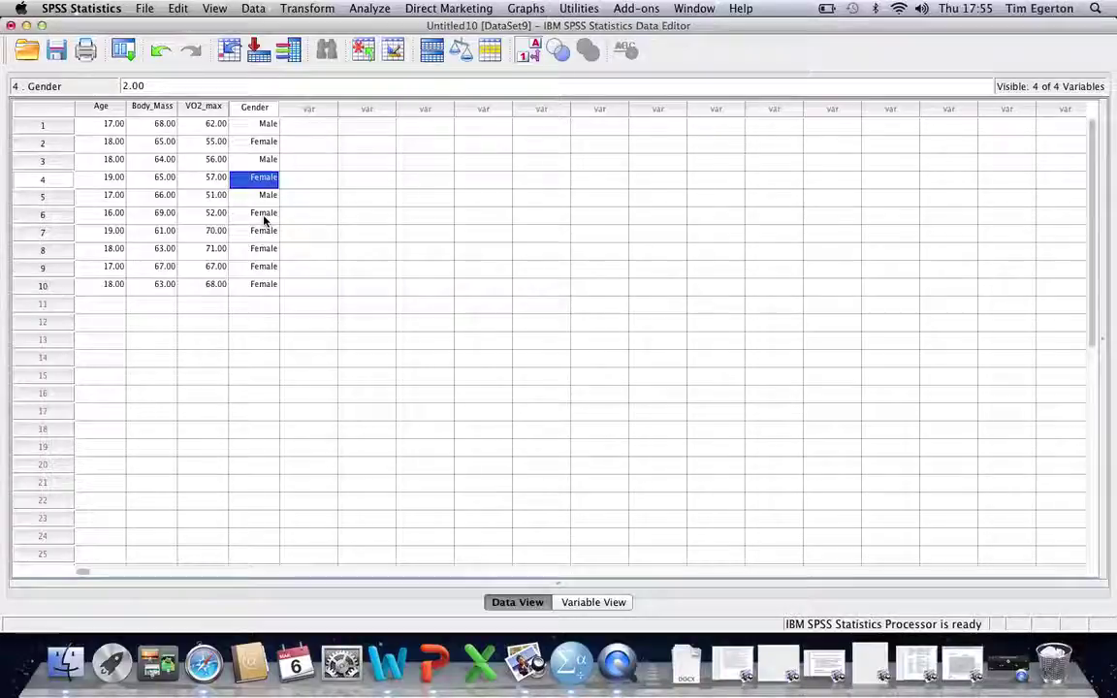
Step: Toggle Value Labels between codes and labels, ending with Male/Female displayed
left_click(530, 57)
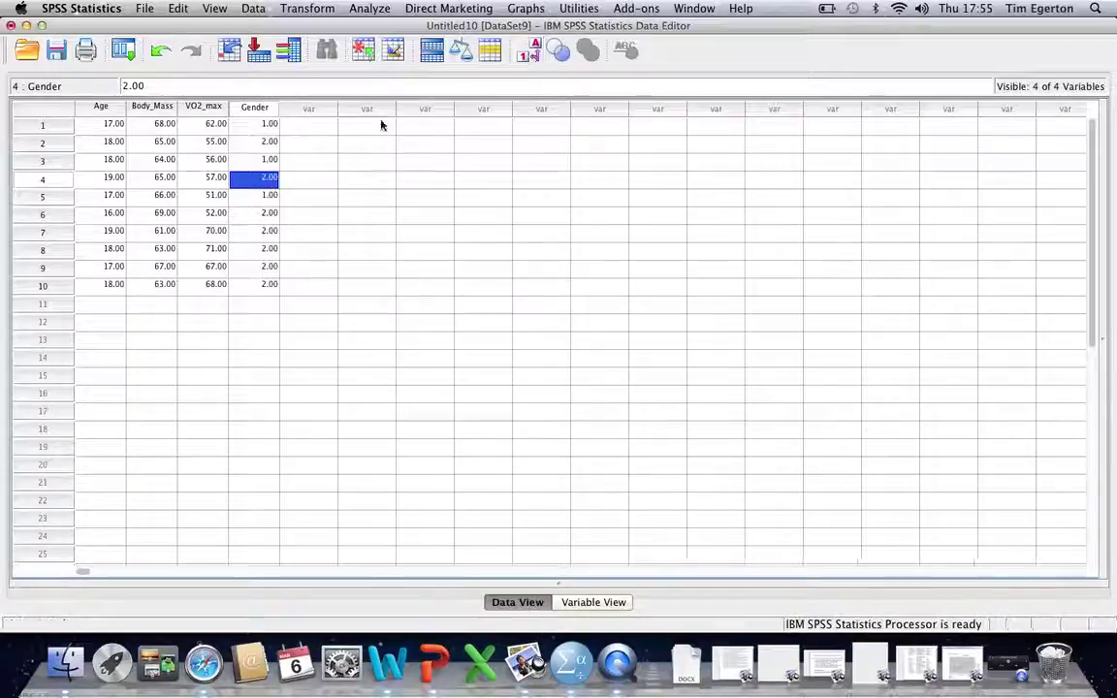
left_click(531, 56)
left_click(530, 57)
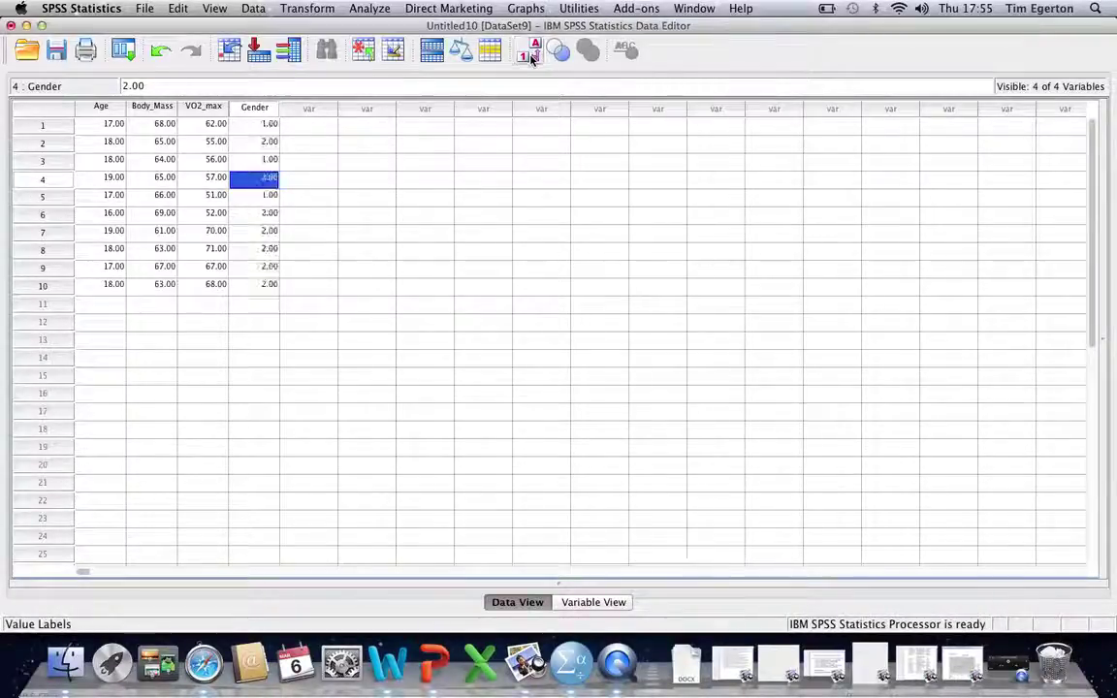
left_click(530, 57)
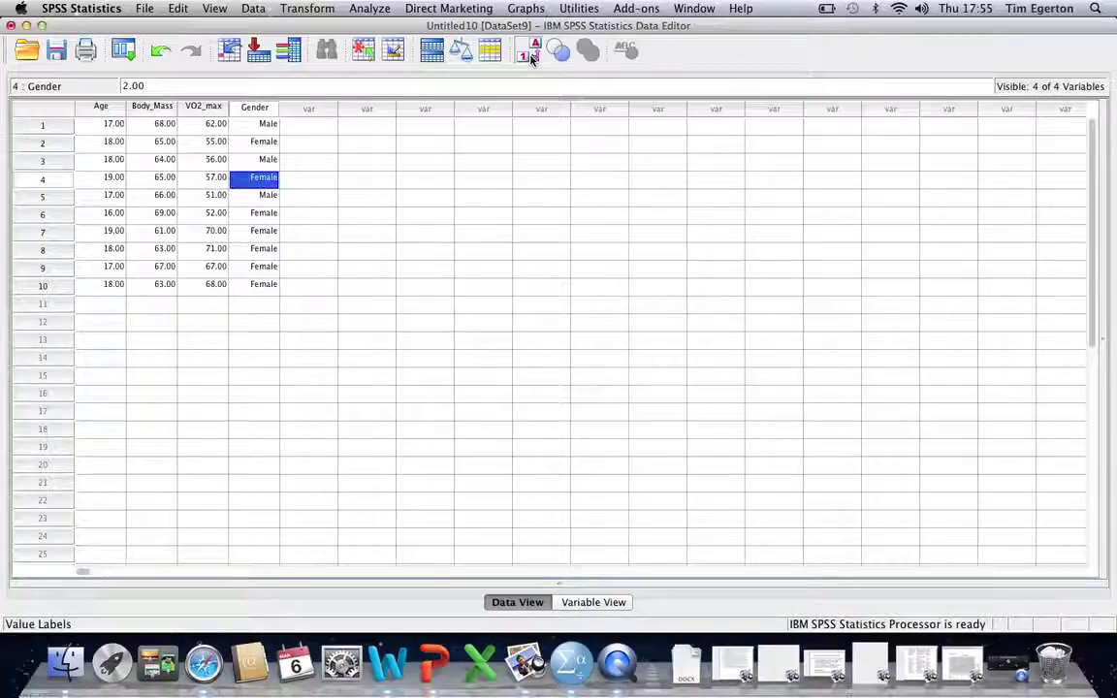